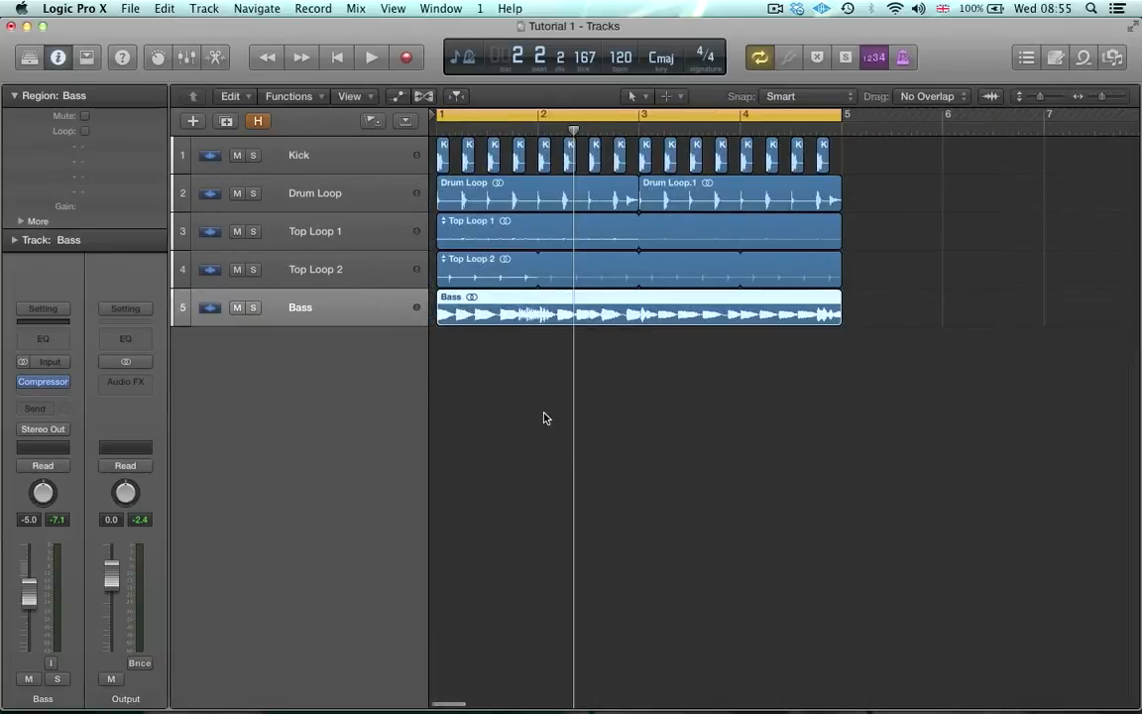
Play back the existing drum and bass loop, and add one software instrument track to the project
key(space)
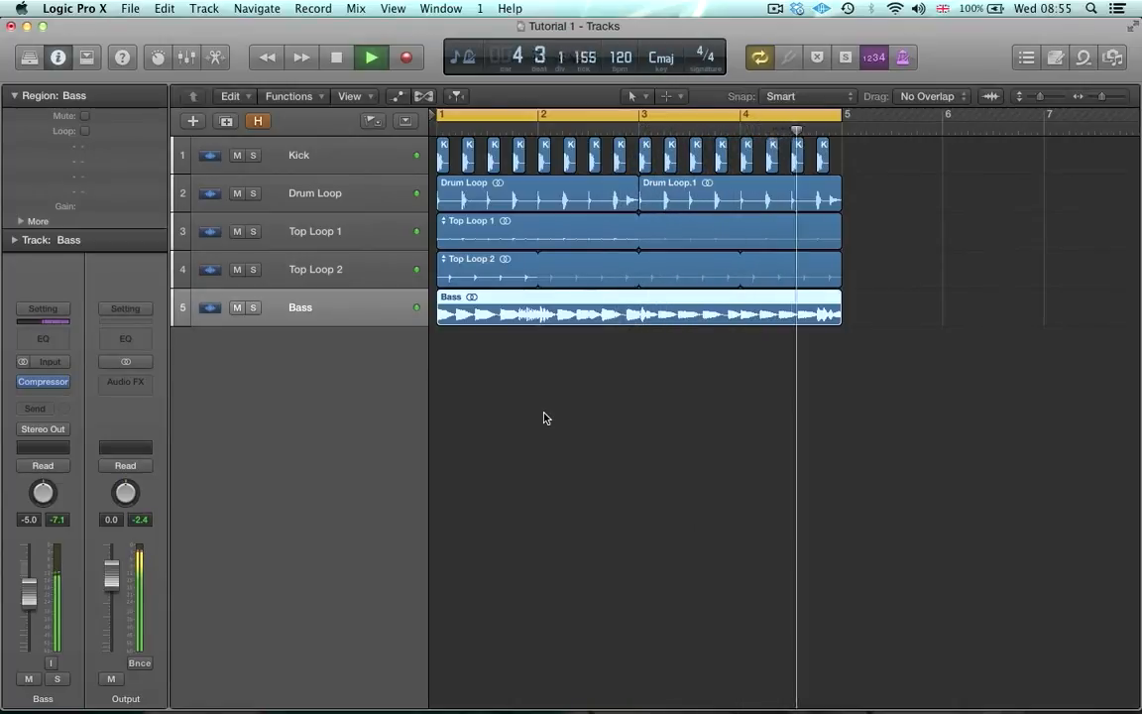
key(space)
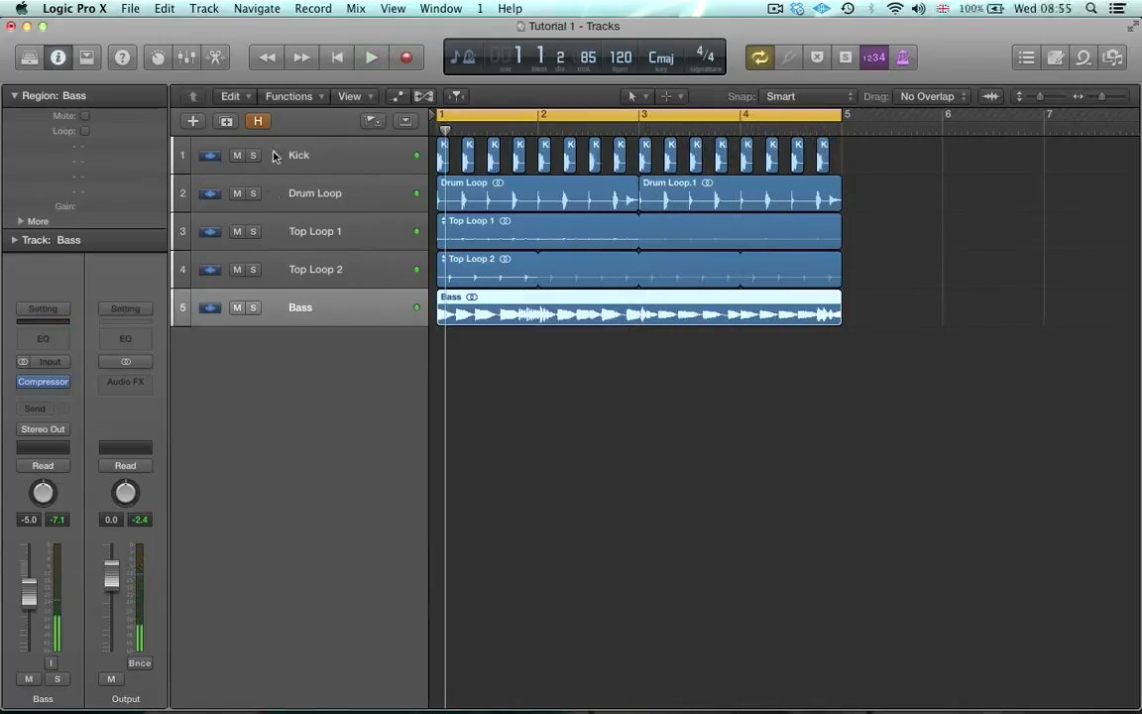
click(193, 121)
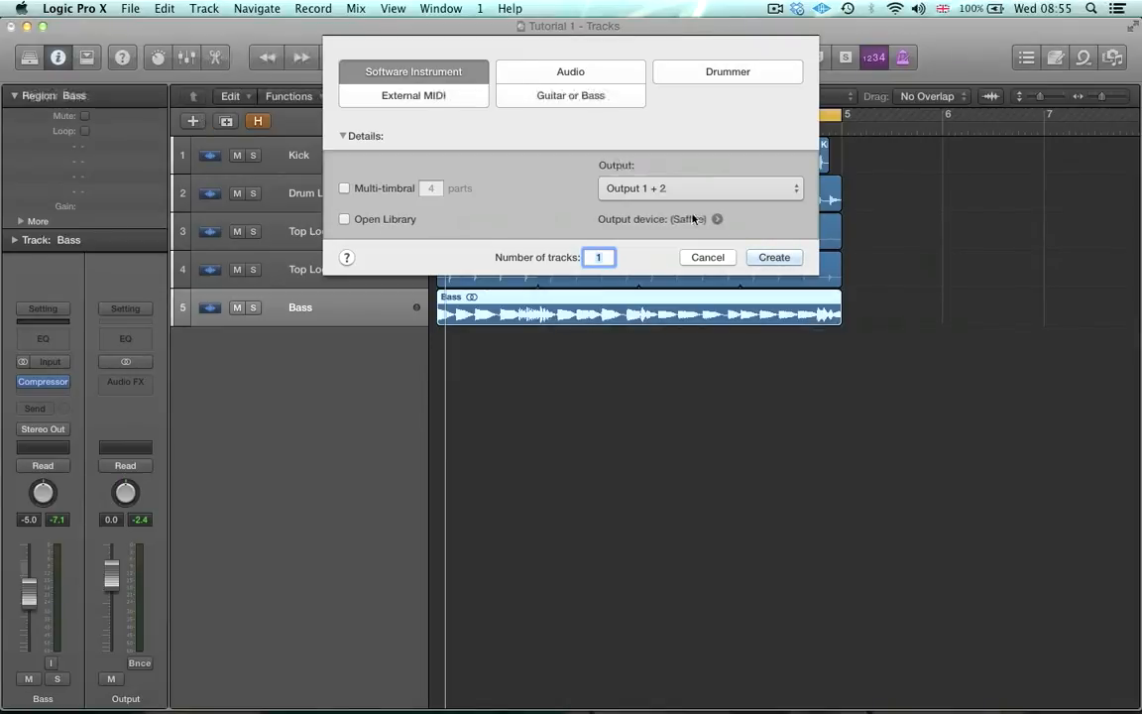
click(785, 256)
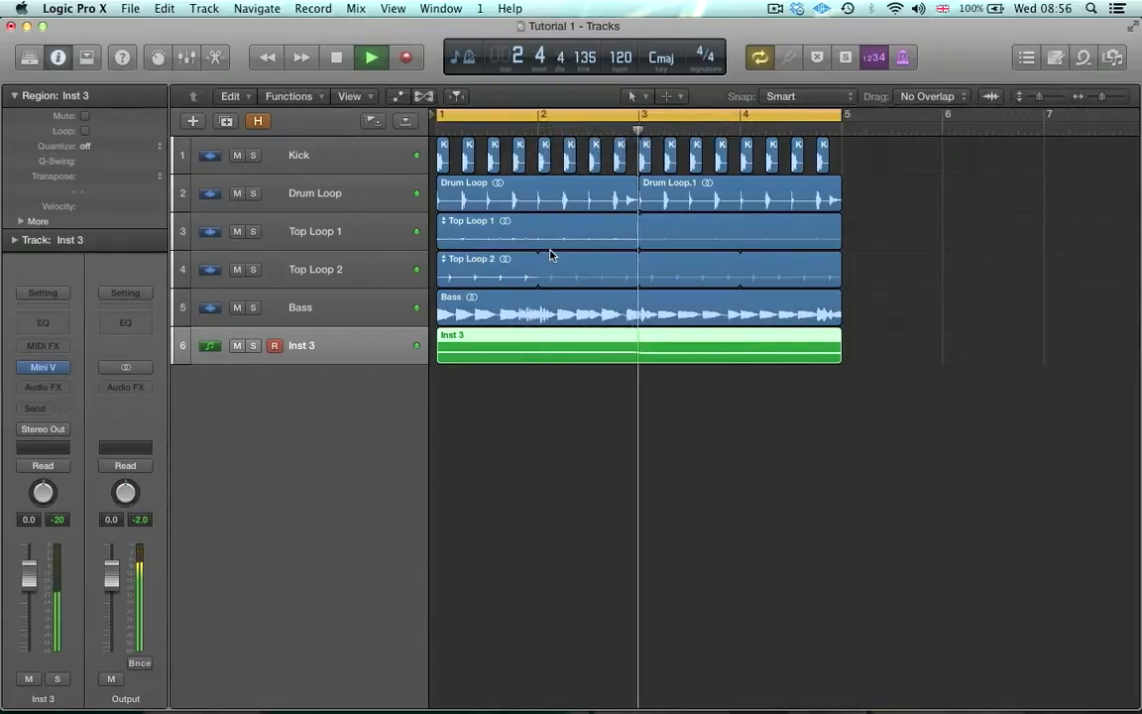
Solo the Inst 3 track, open its Mini V synth and go over the oscillator range, tuning and waveform settings
key(s)
click(42, 367)
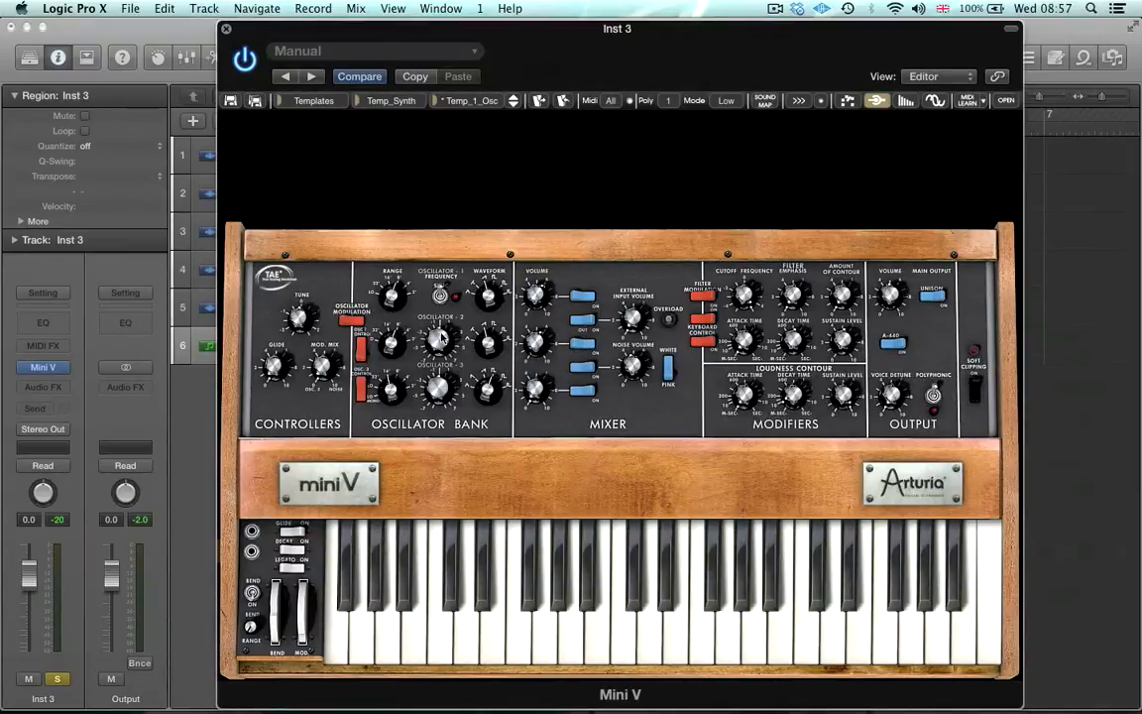
mouse_move(441, 339)
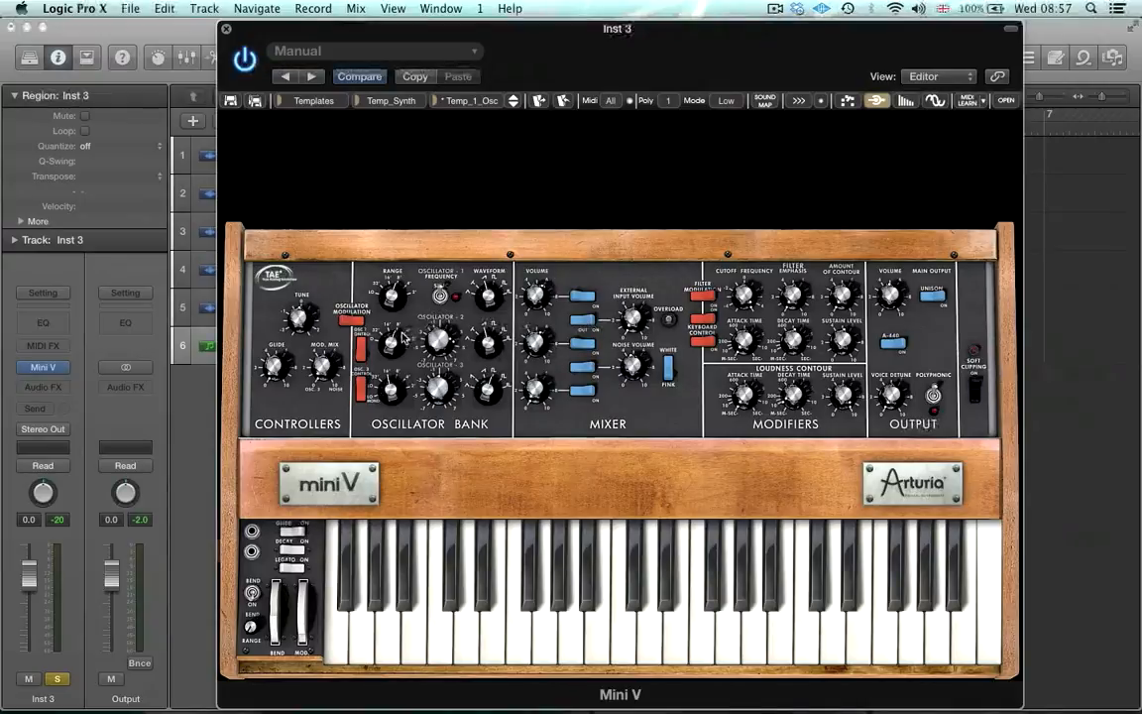
mouse_move(400, 353)
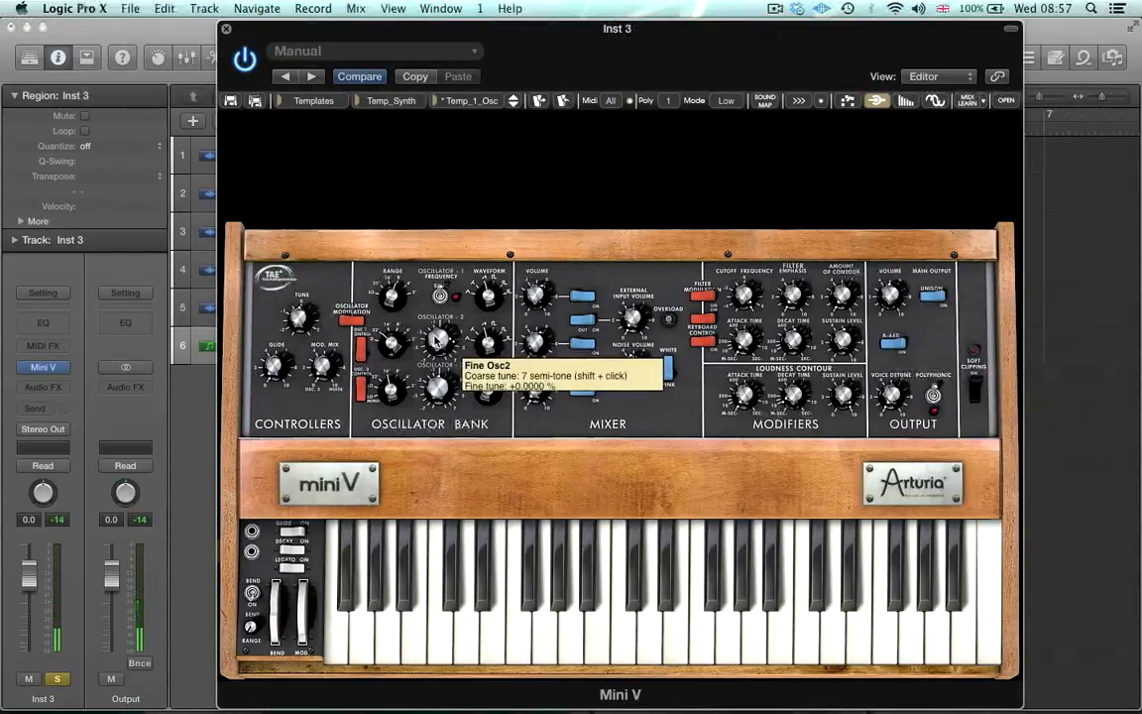
drag(436, 339, 434, 336)
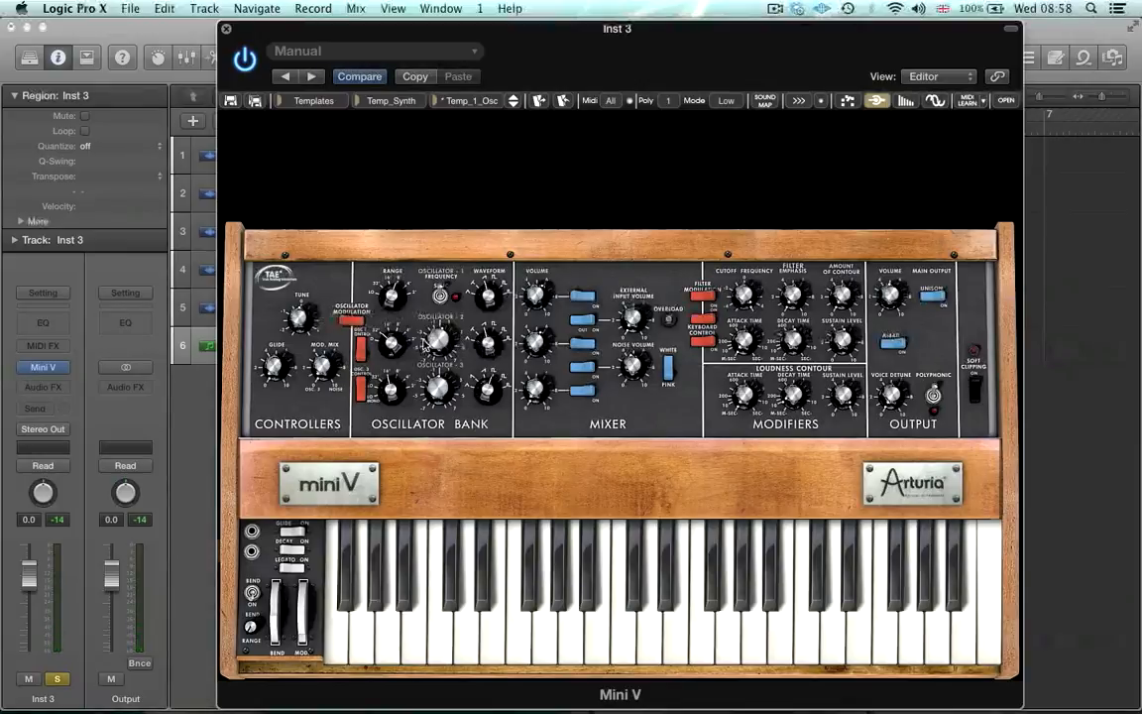
drag(529, 382, 514, 332)
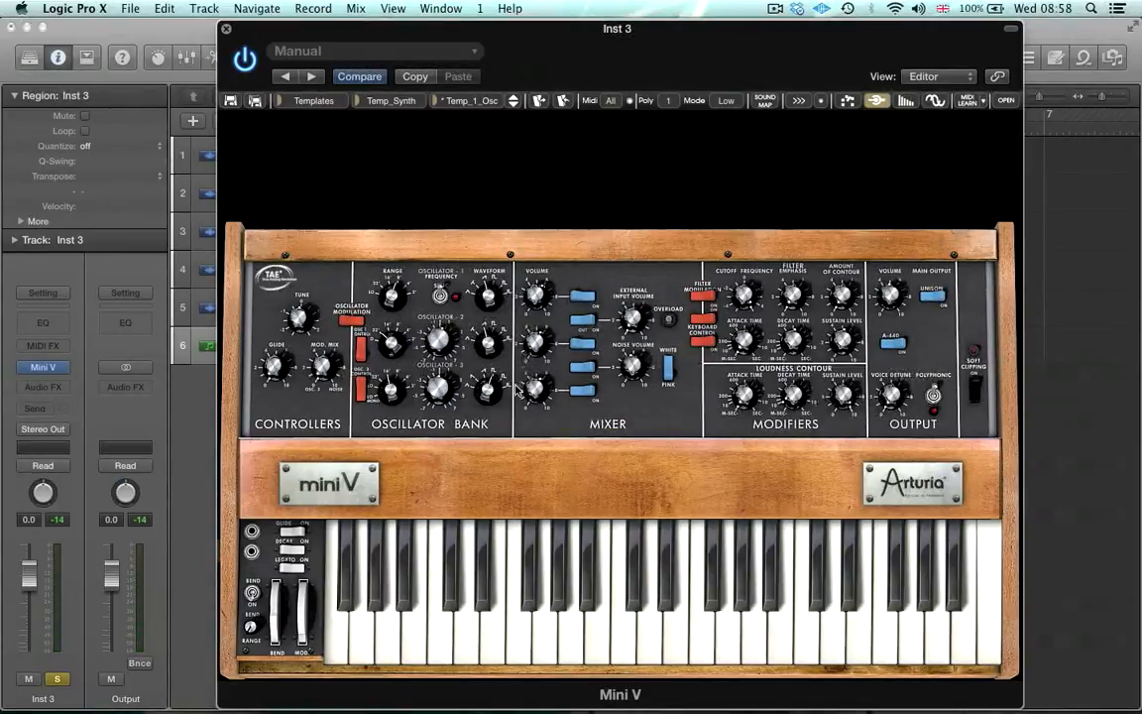
drag(488, 380, 488, 371)
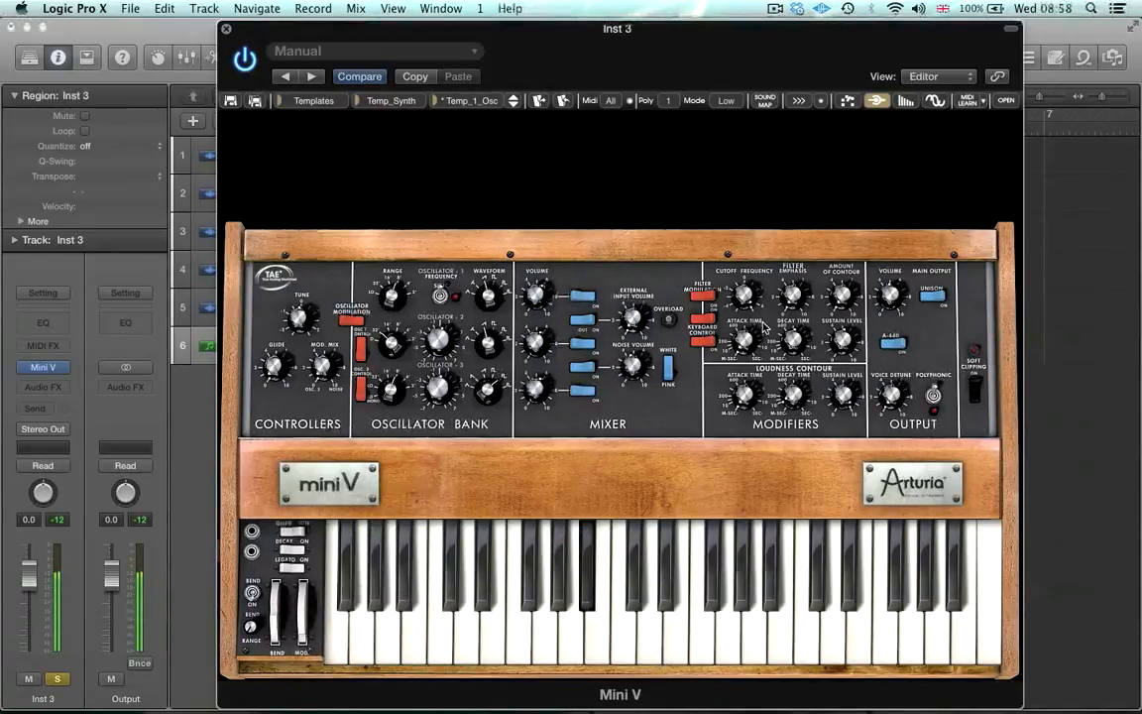
Adjust the Mini V's filter cutoff frequency while auditioning notes
mouse_move(745, 295)
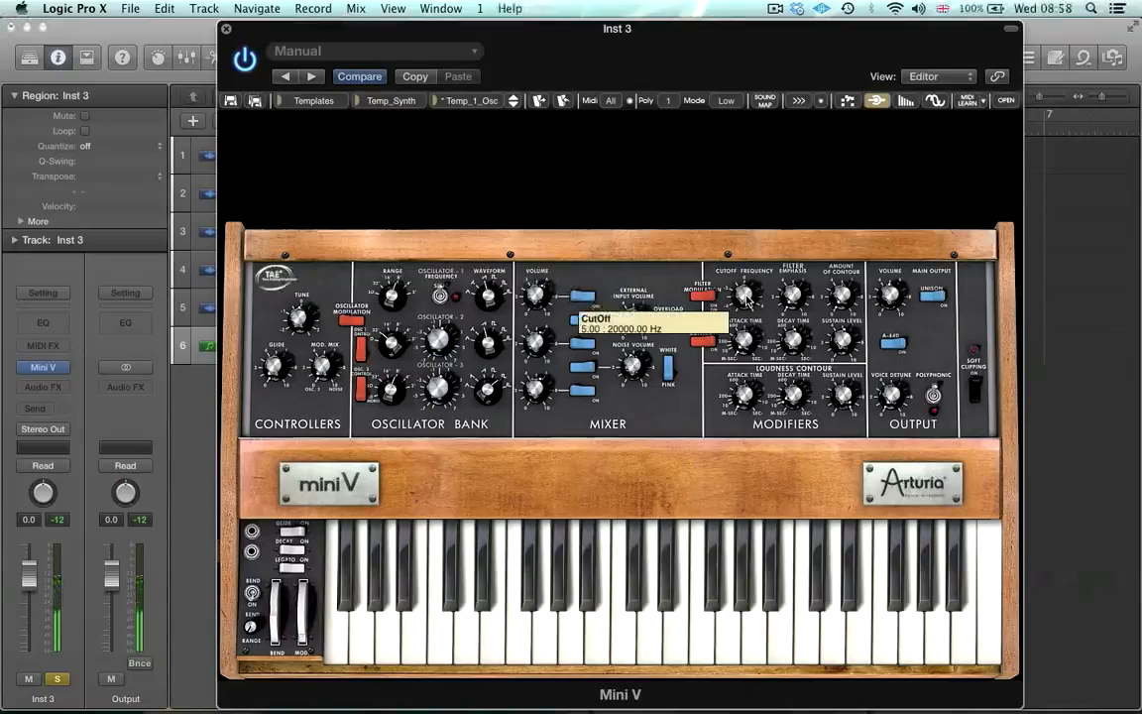
drag(746, 296, 746, 384)
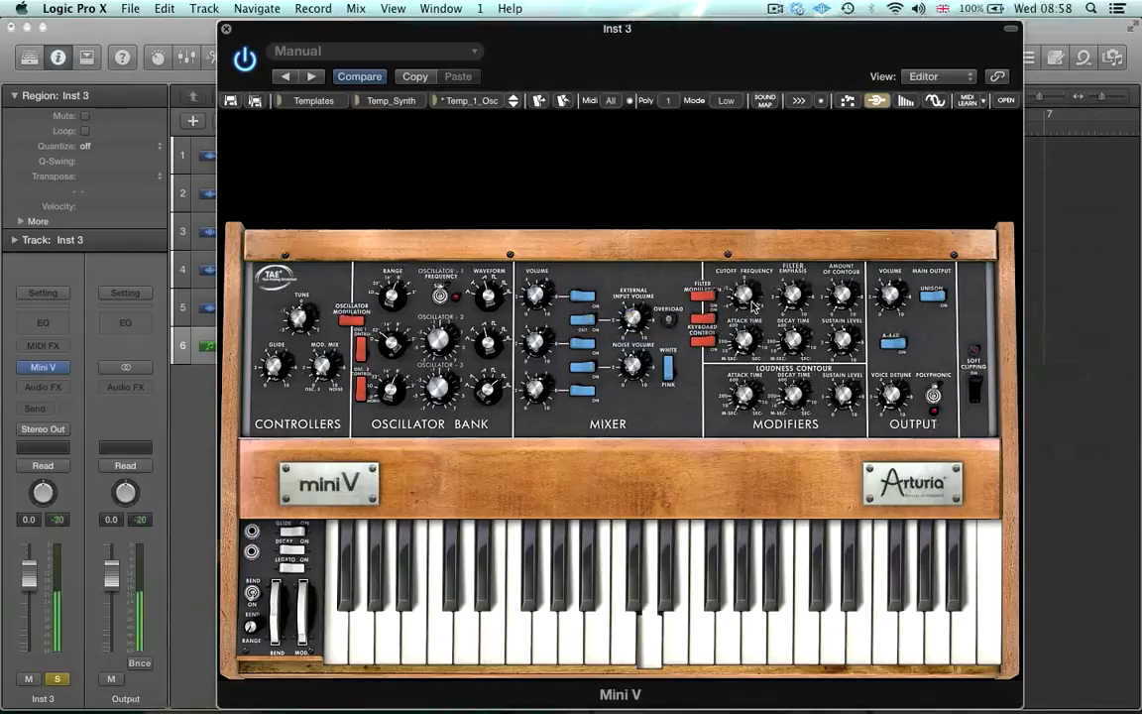
drag(746, 304, 835, 256)
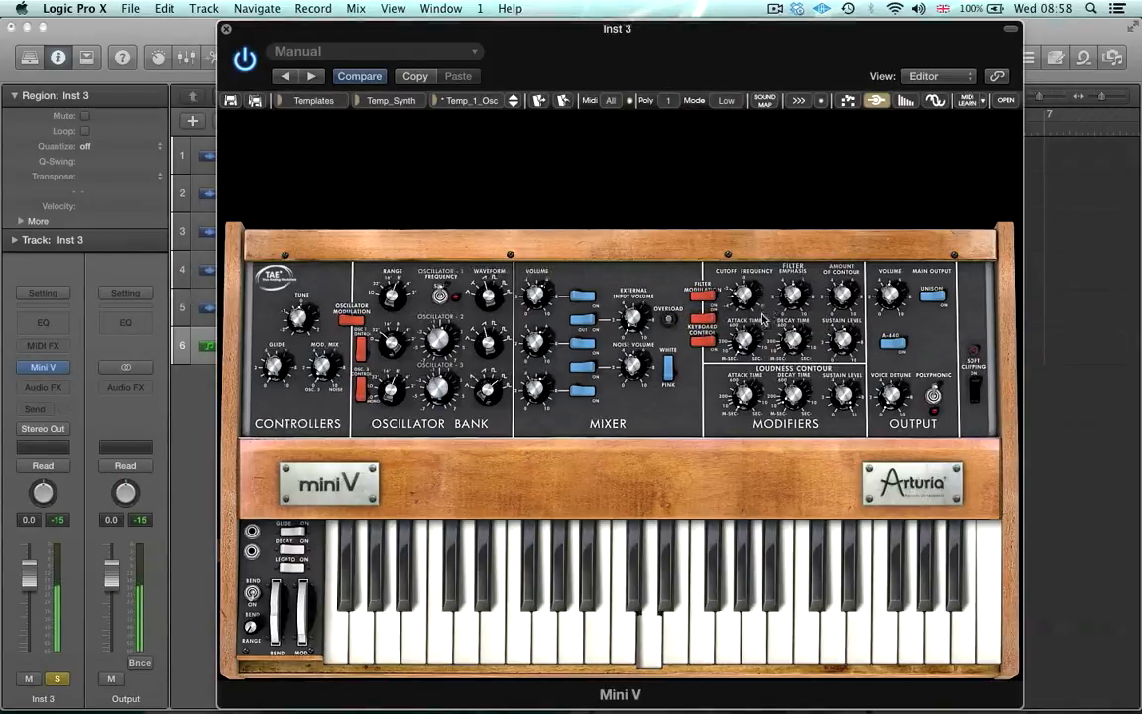
Examine the attack, decay and sustain settings of the Mini V's filter envelope and loudness contour
mouse_move(746, 340)
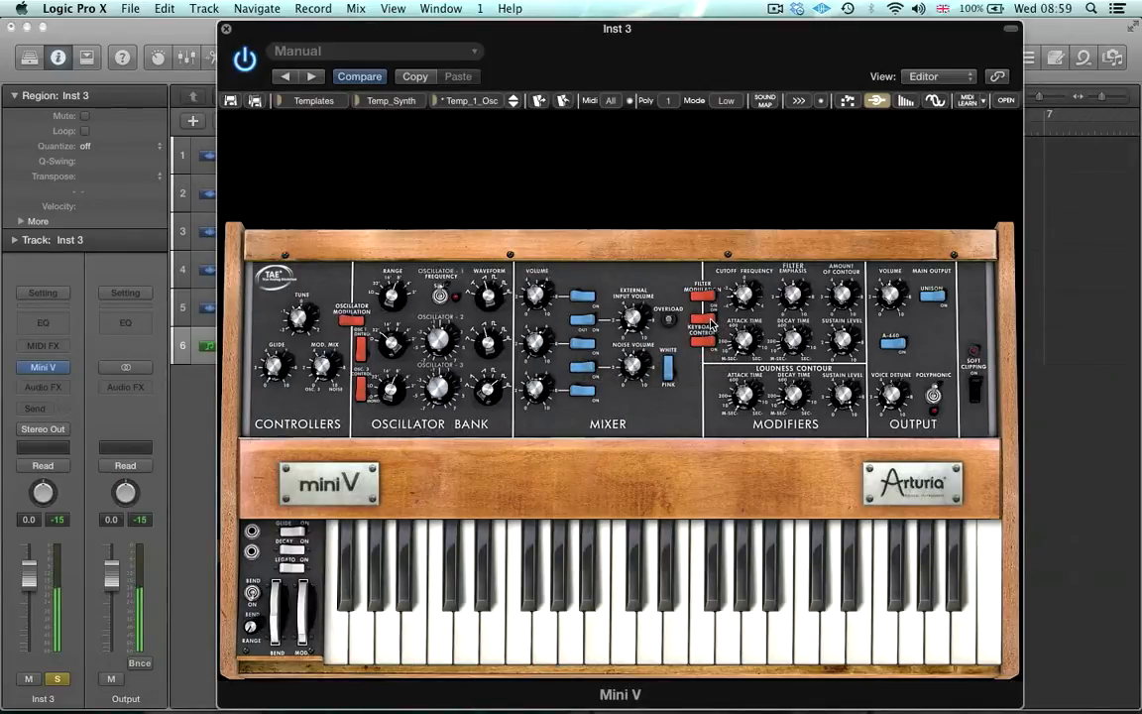
drag(744, 343, 735, 313)
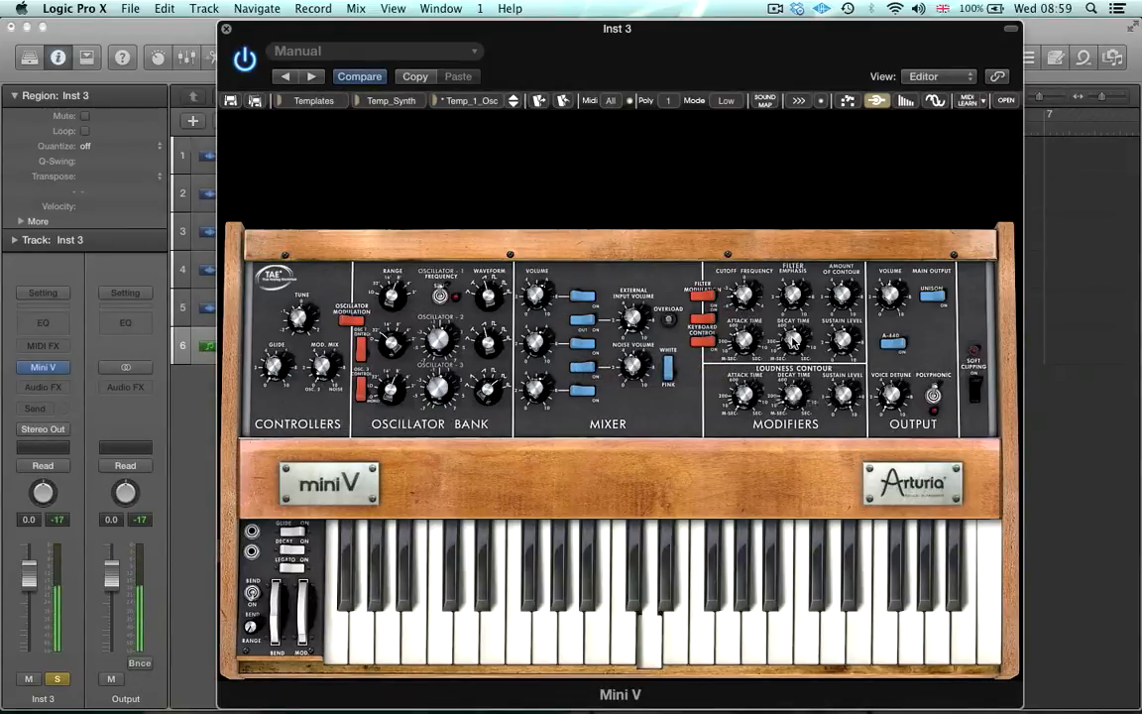
mouse_move(793, 343)
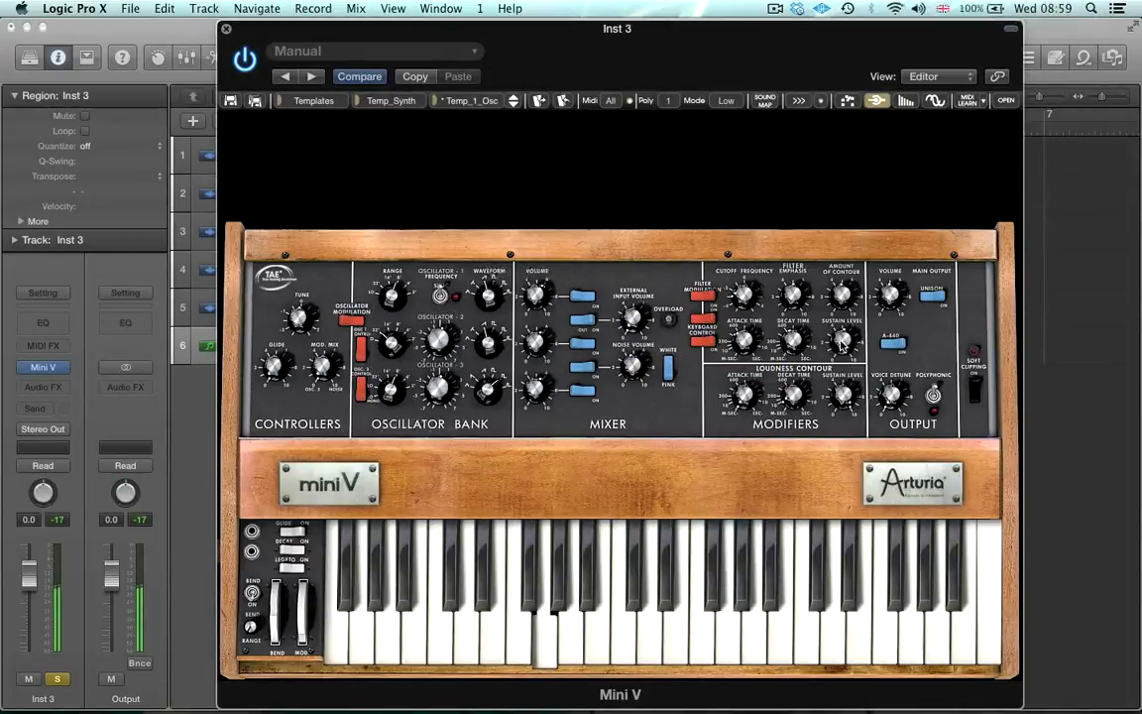
mouse_move(843, 344)
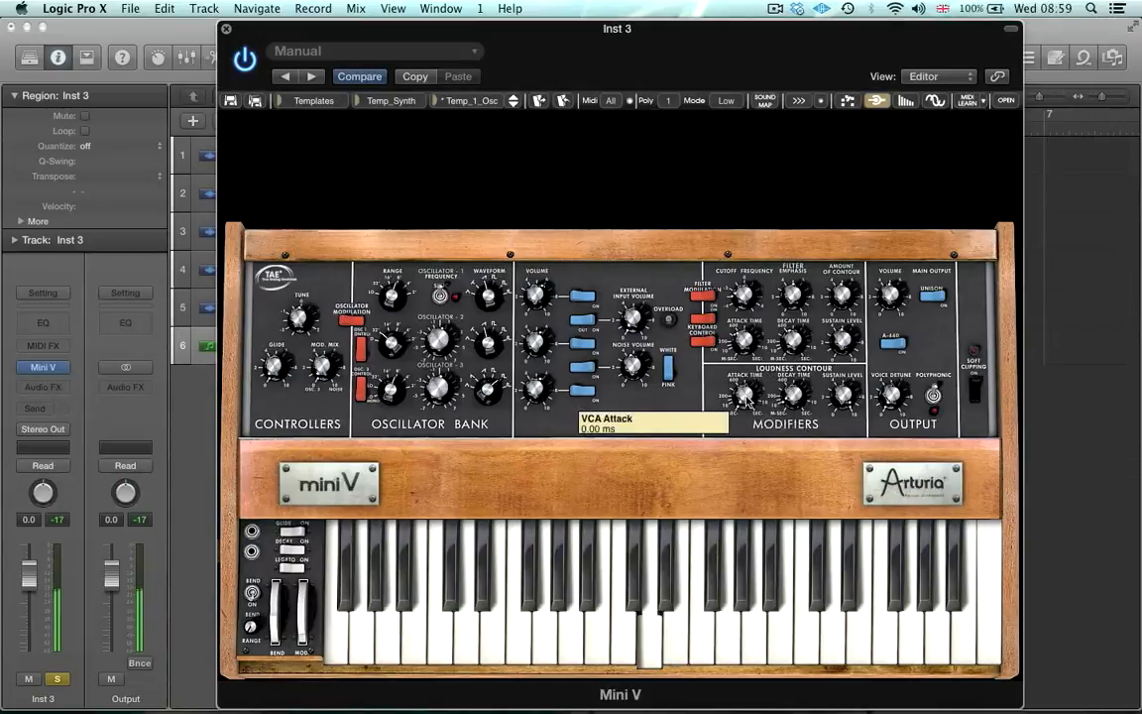
mouse_move(796, 403)
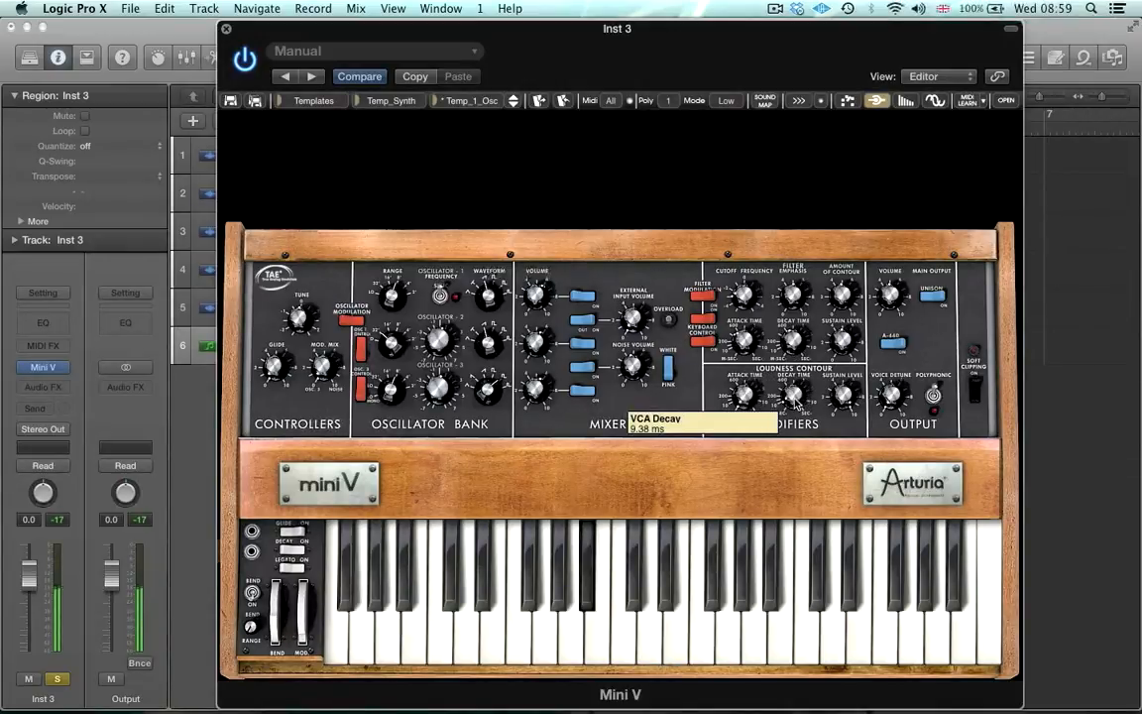
drag(796, 400, 788, 375)
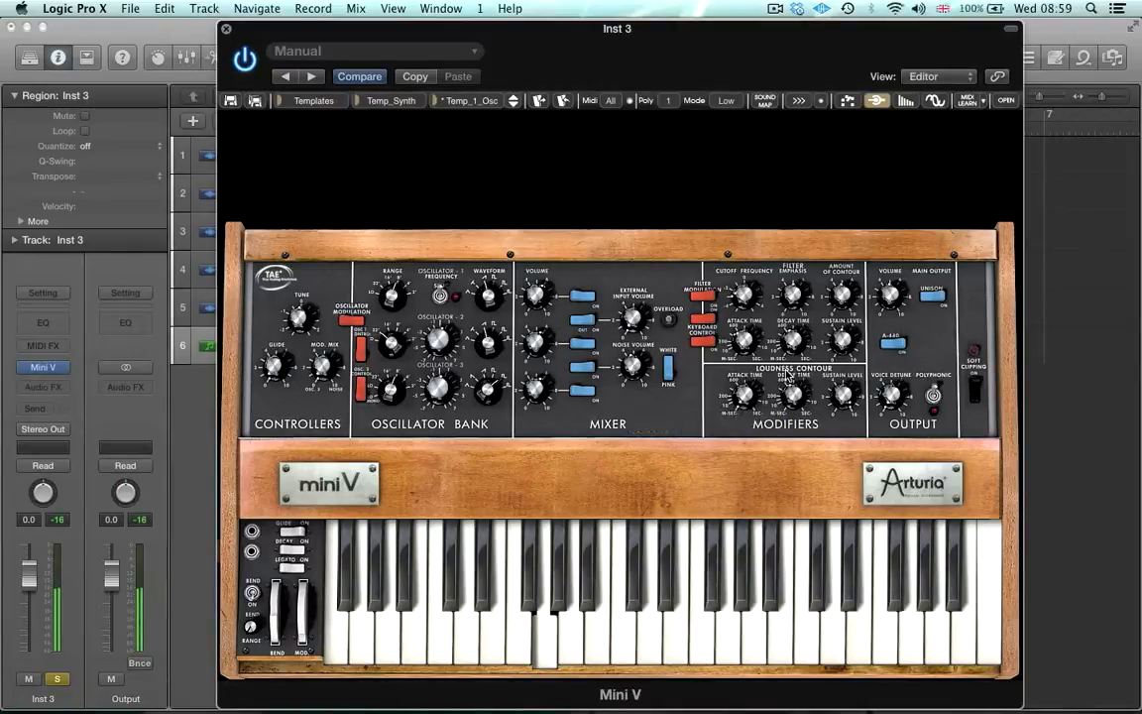
click(842, 396)
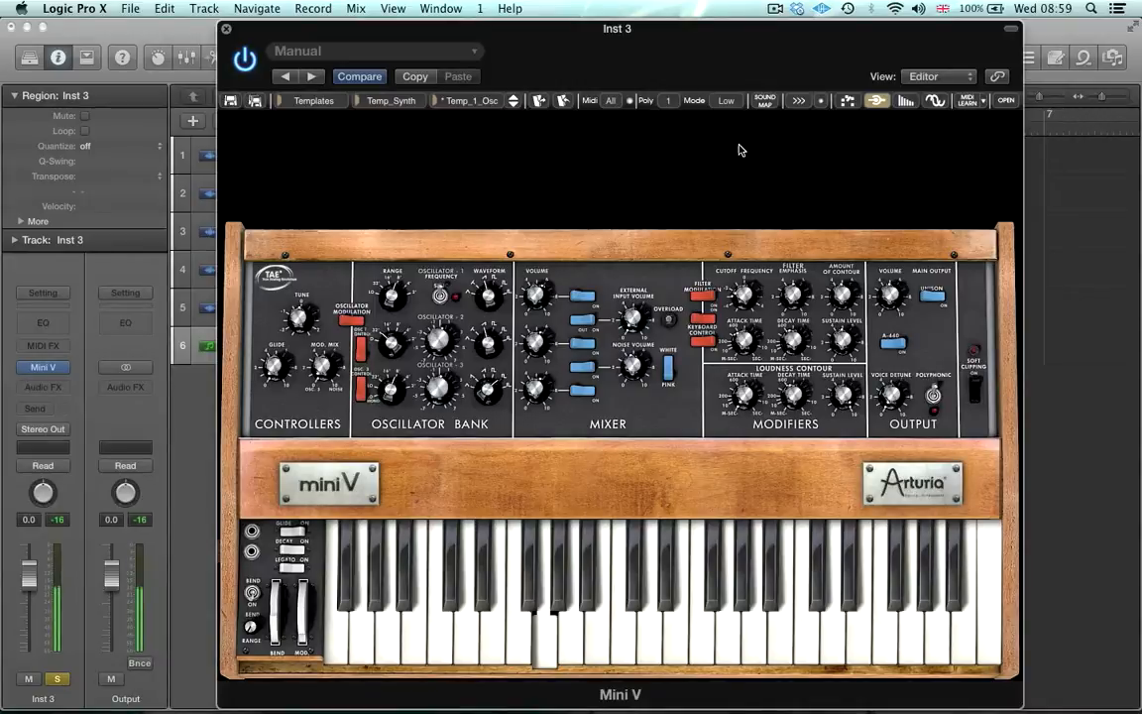
Set the Mini V's polyphony to 4 voices and close the synth window
click(668, 103)
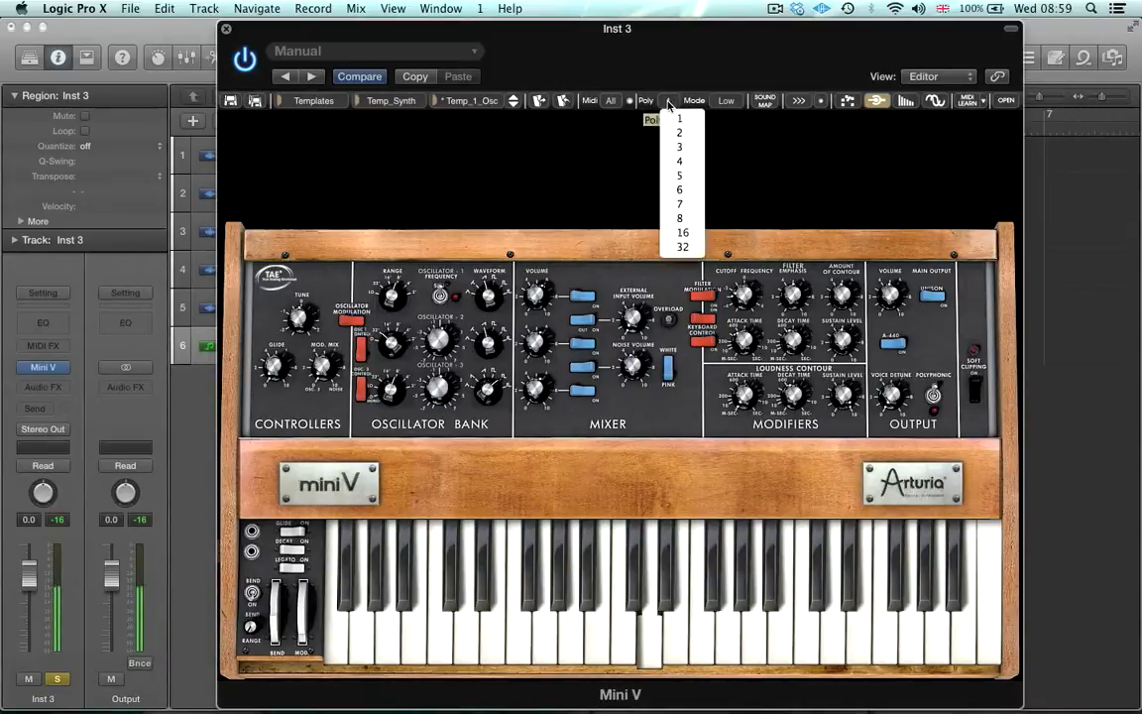
click(678, 117)
click(671, 104)
click(688, 162)
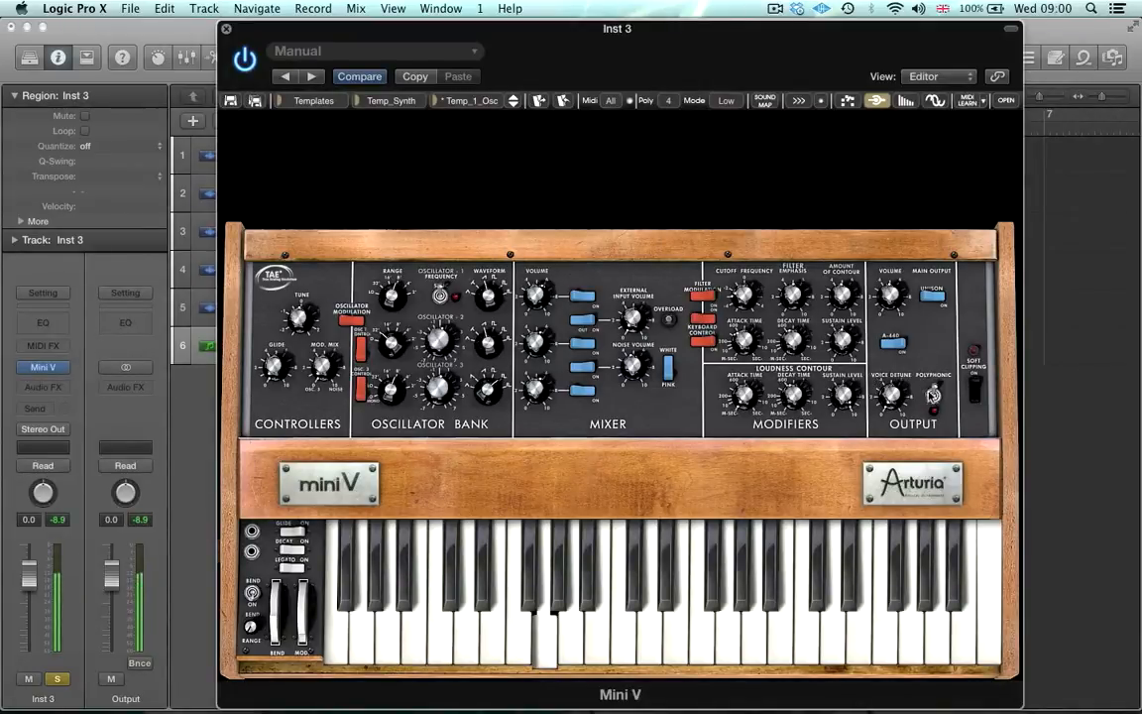
click(225, 29)
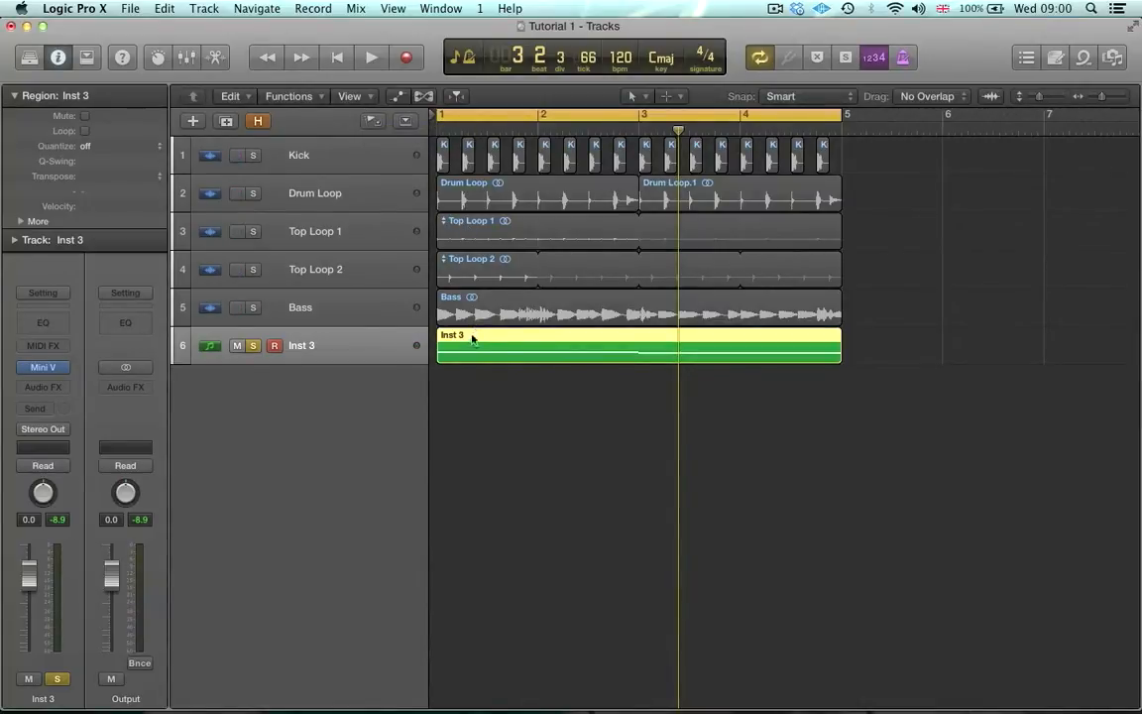
In the Inst 3 region, create a pitch bend ramp from the minimum at bar 1 to 0 at position 1 1 4 236, and audition it
double_click(472, 335)
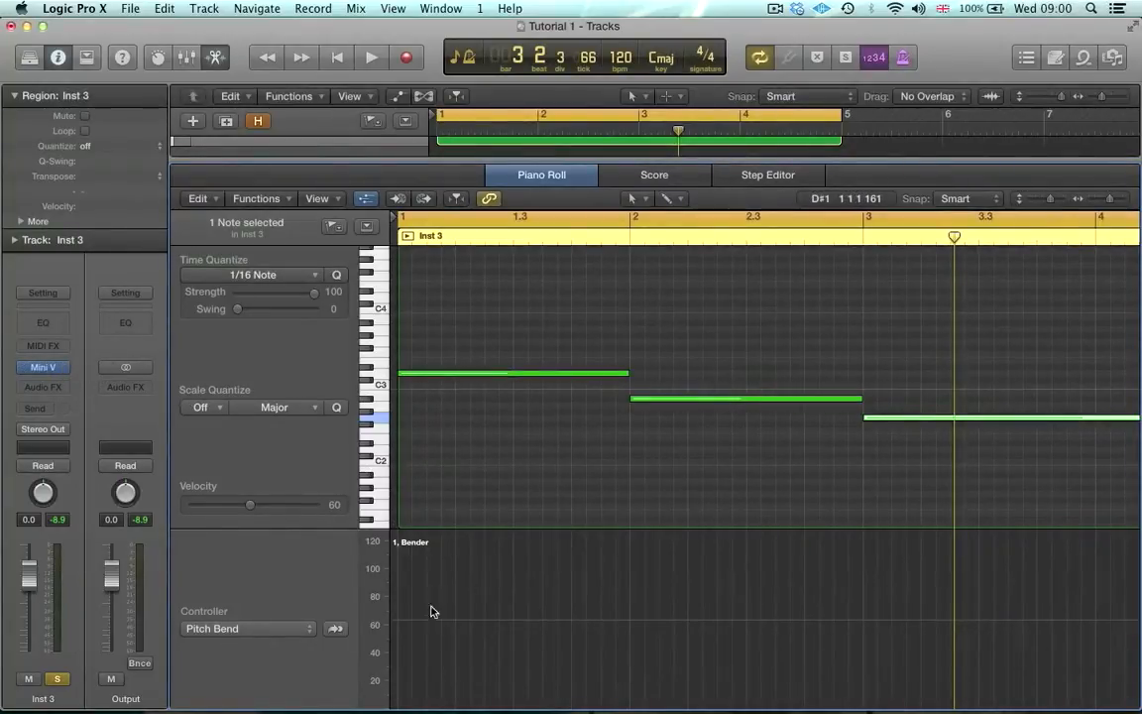
click(455, 621)
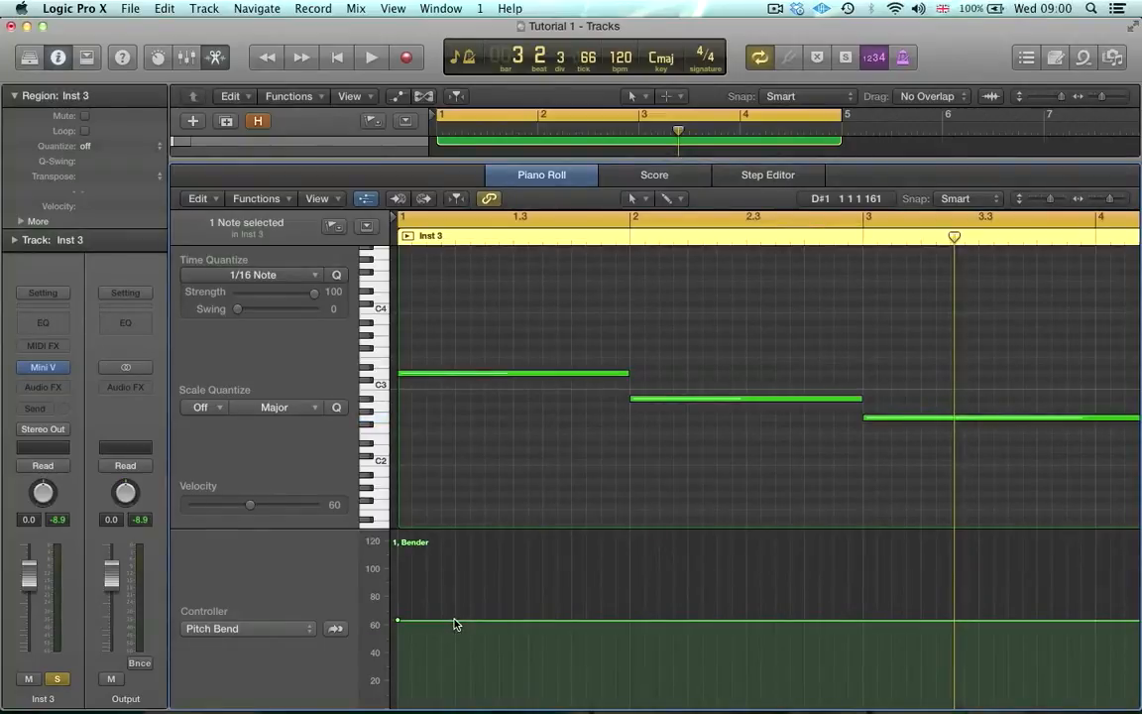
click(455, 622)
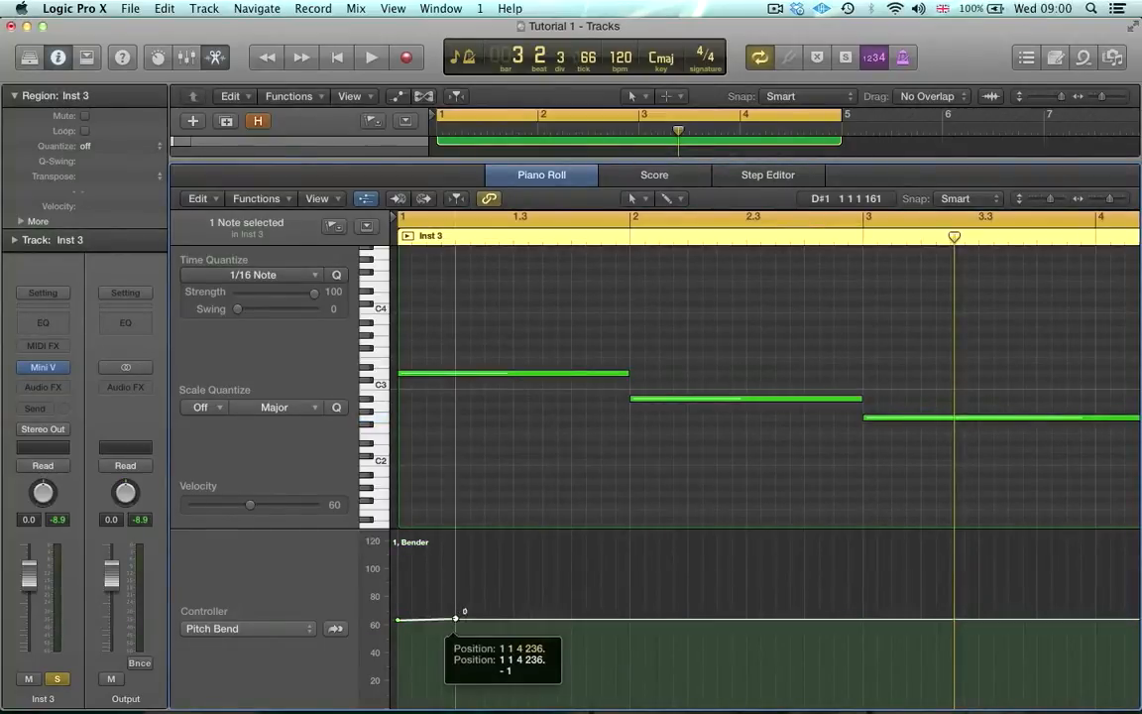
drag(398, 621, 399, 706)
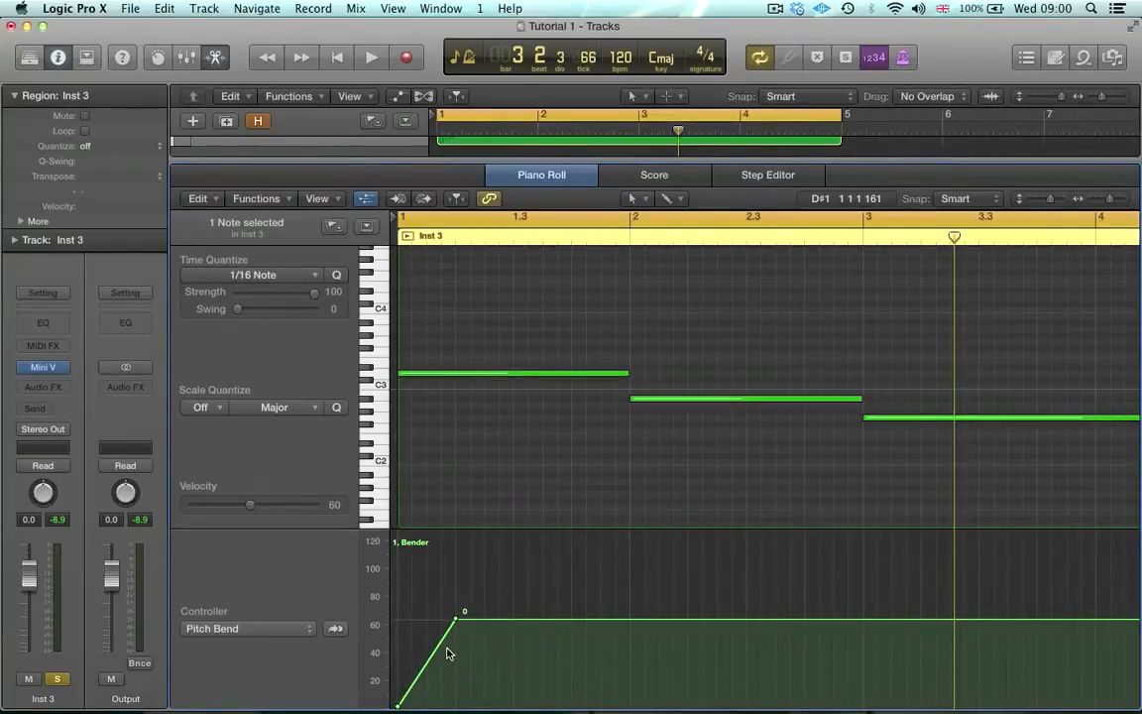
key(space)
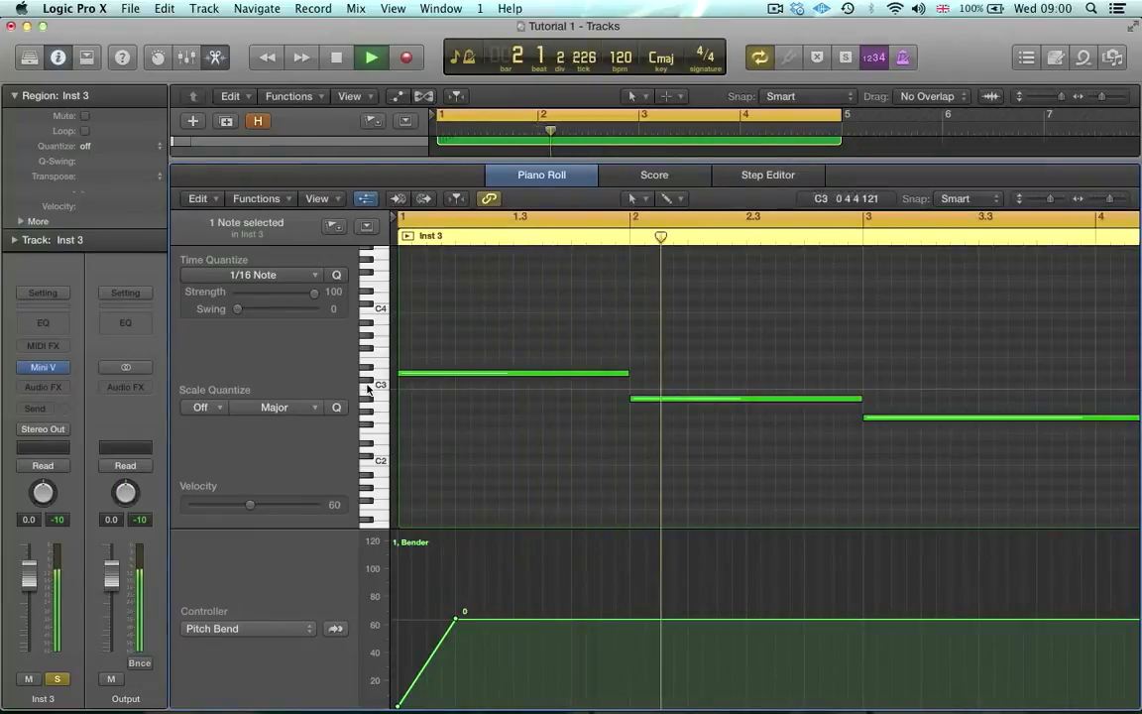
key(space)
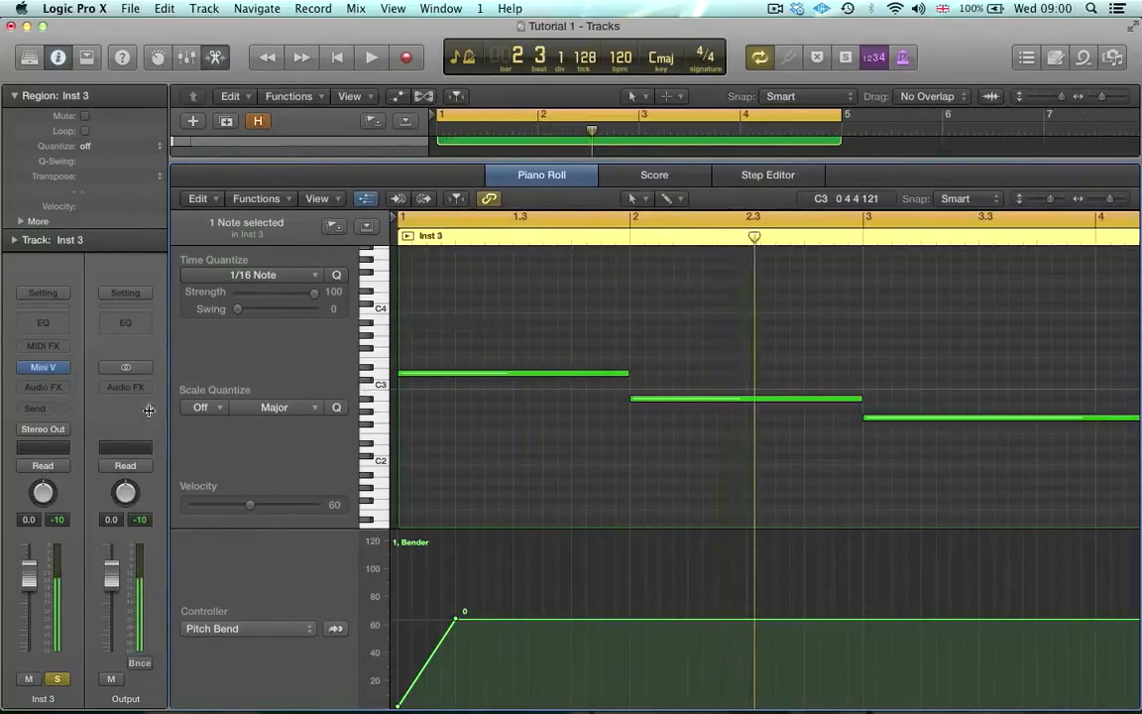
Check the Mini V's coarse pitch bend range, close the synth and play back the soloed Inst 3 part
click(49, 368)
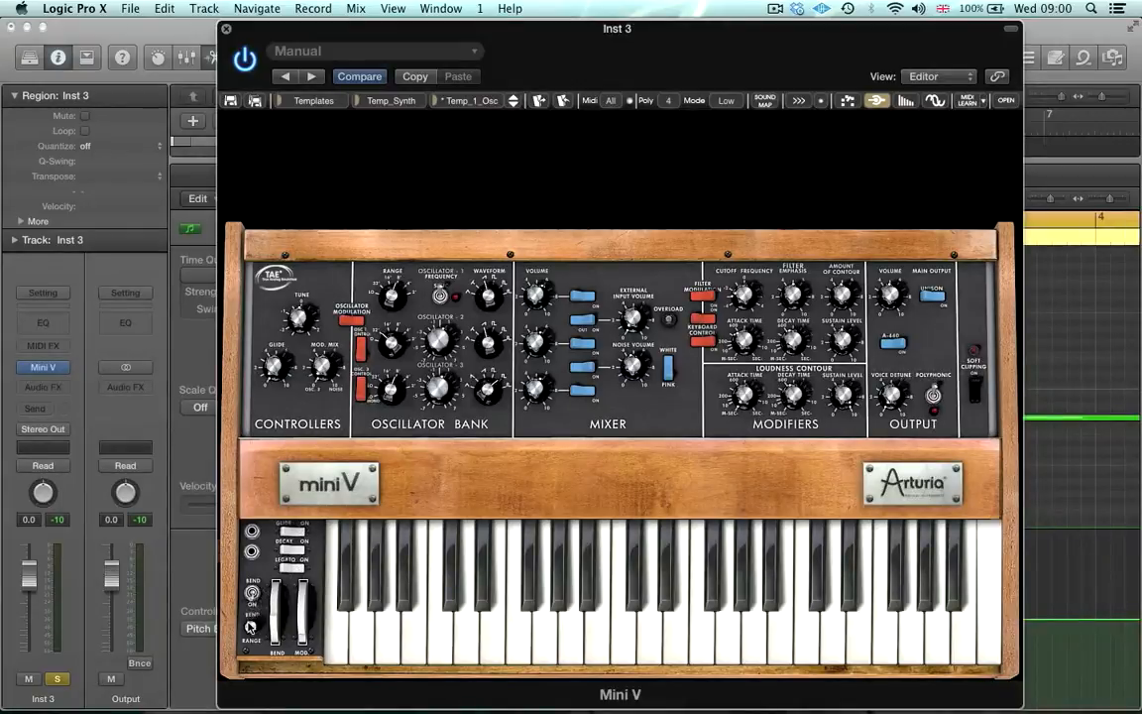
mouse_move(249, 628)
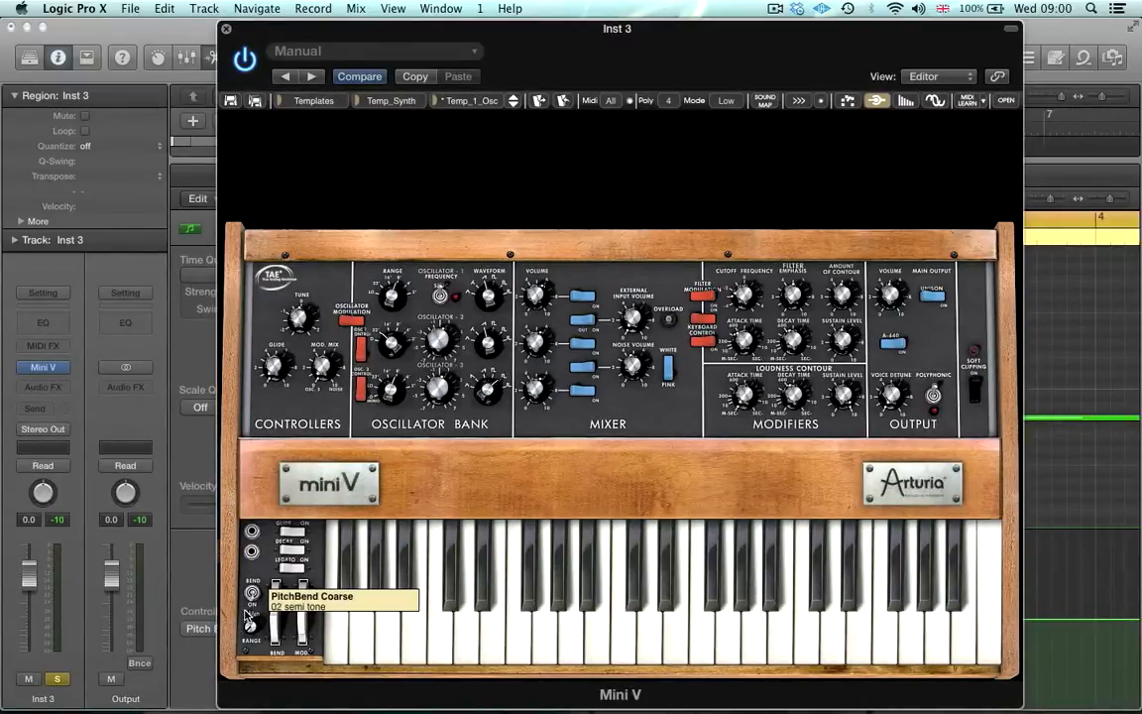
click(227, 31)
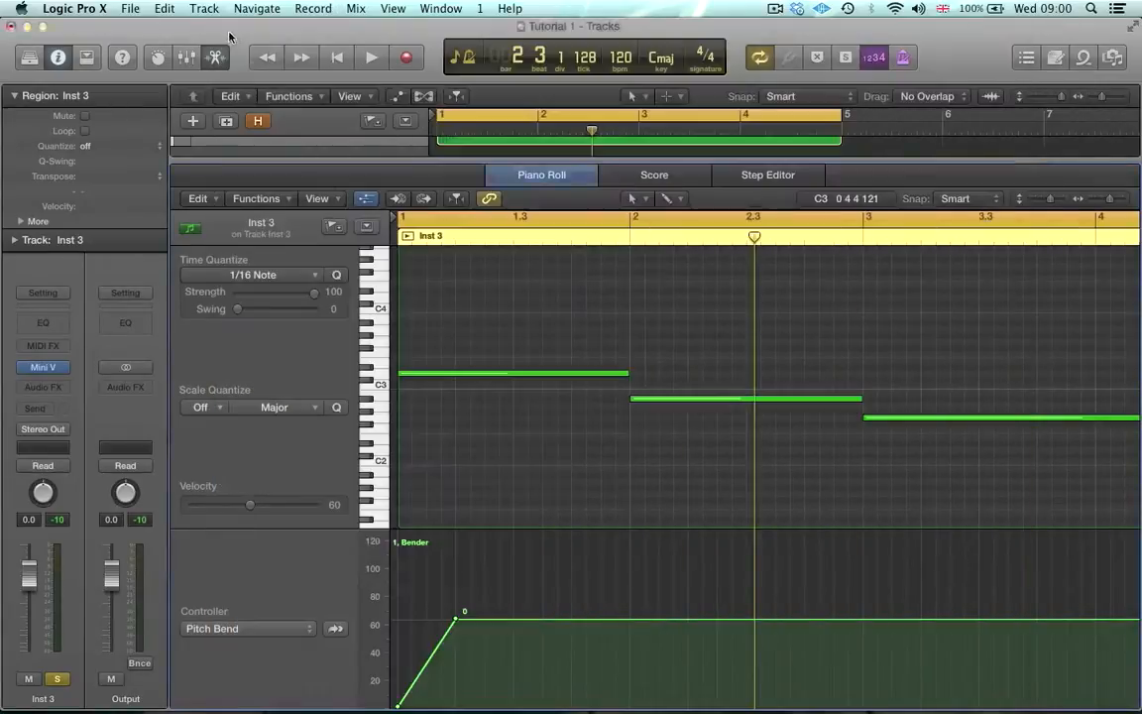
key(space)
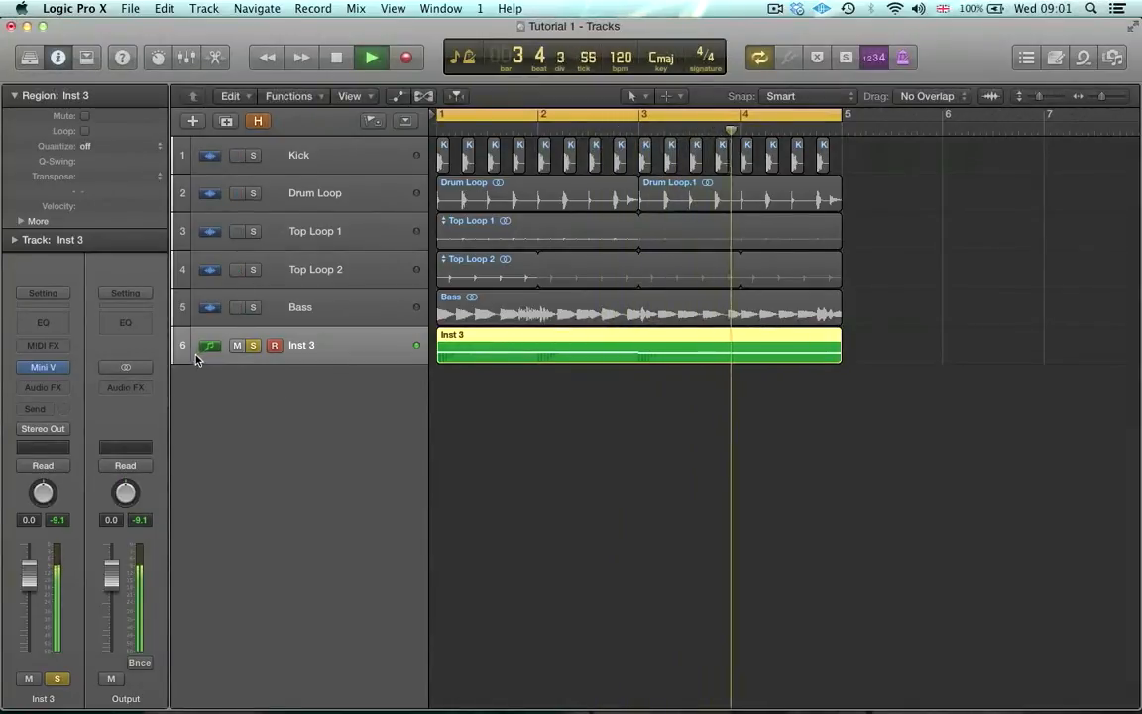
key(space)
Enlarge the Inst 3 track and add a send to Bus 2 at a level of -5.5 on its channel
drag(183, 364, 183, 431)
click(48, 409)
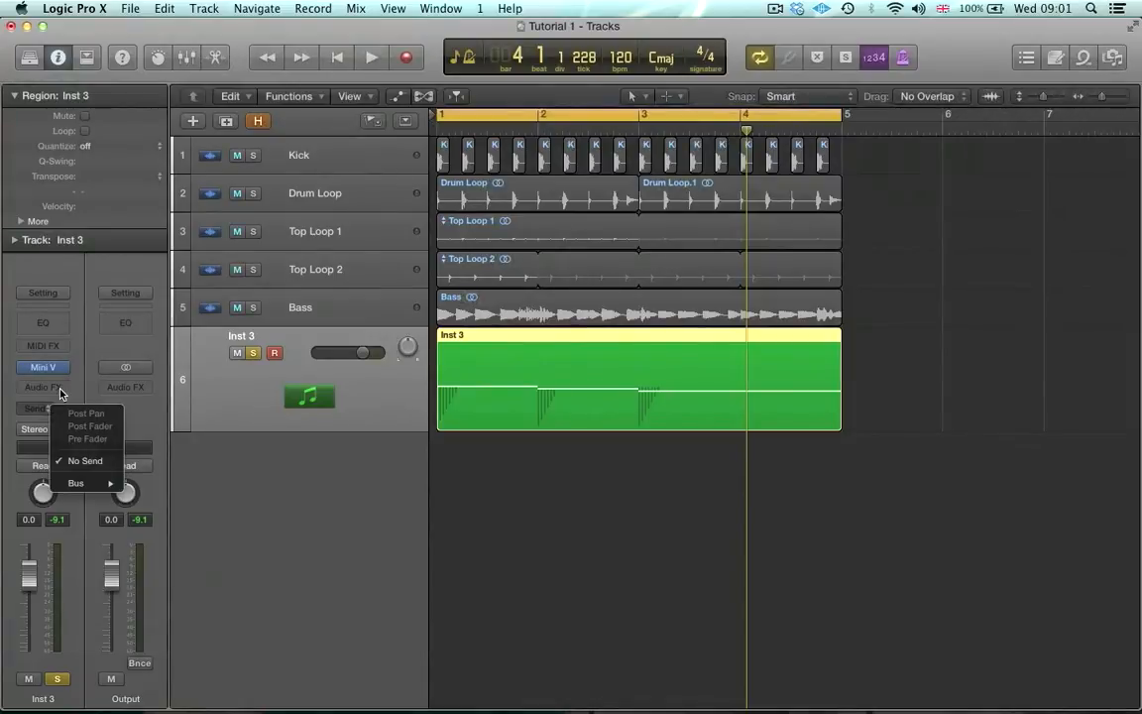
mouse_move(74, 484)
click(155, 496)
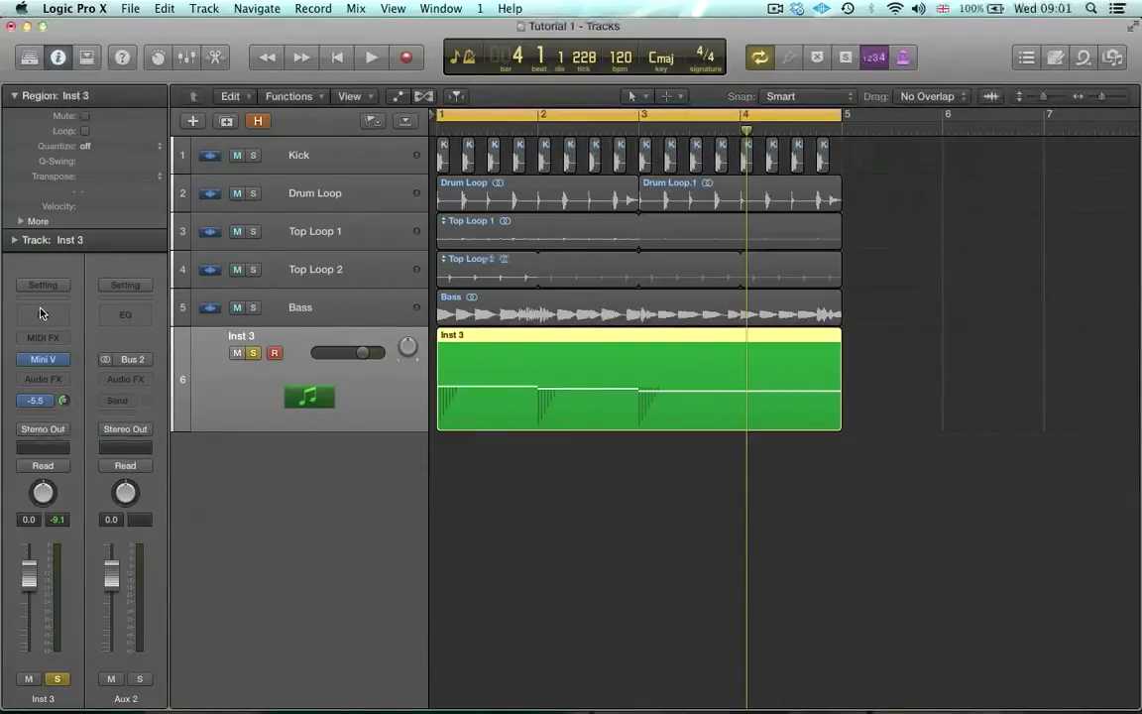
Insert a stereo Amp Designer in the first audio effect slot of the Aux 2 channel
click(126, 379)
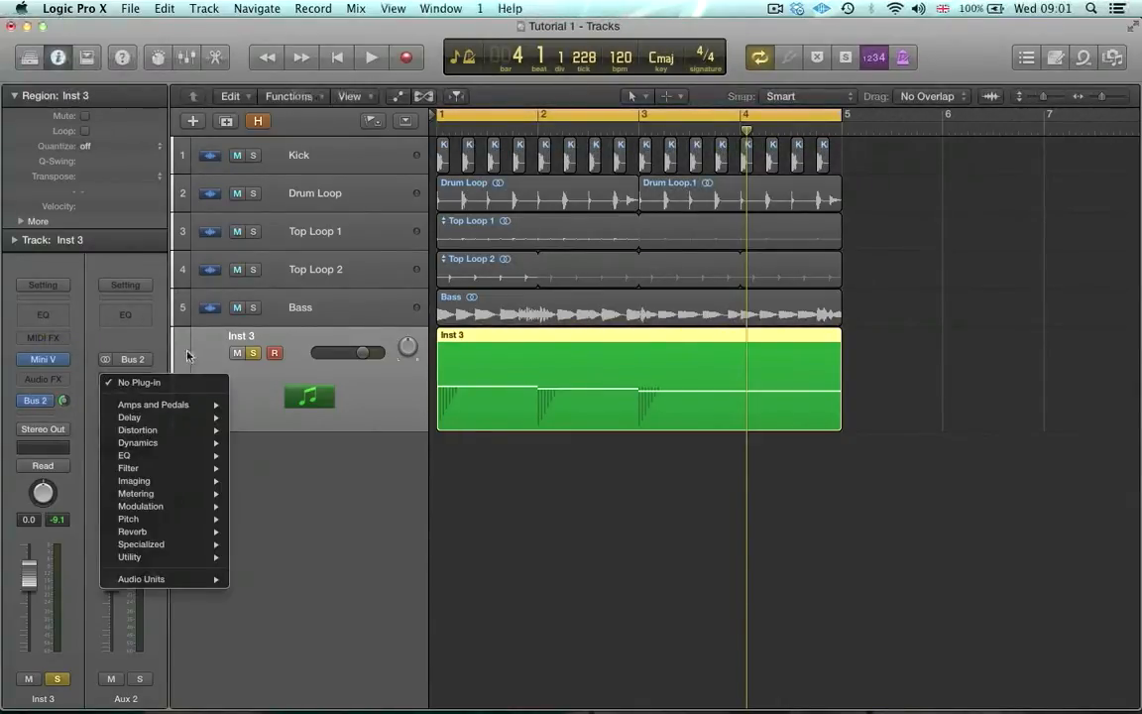
mouse_move(190, 406)
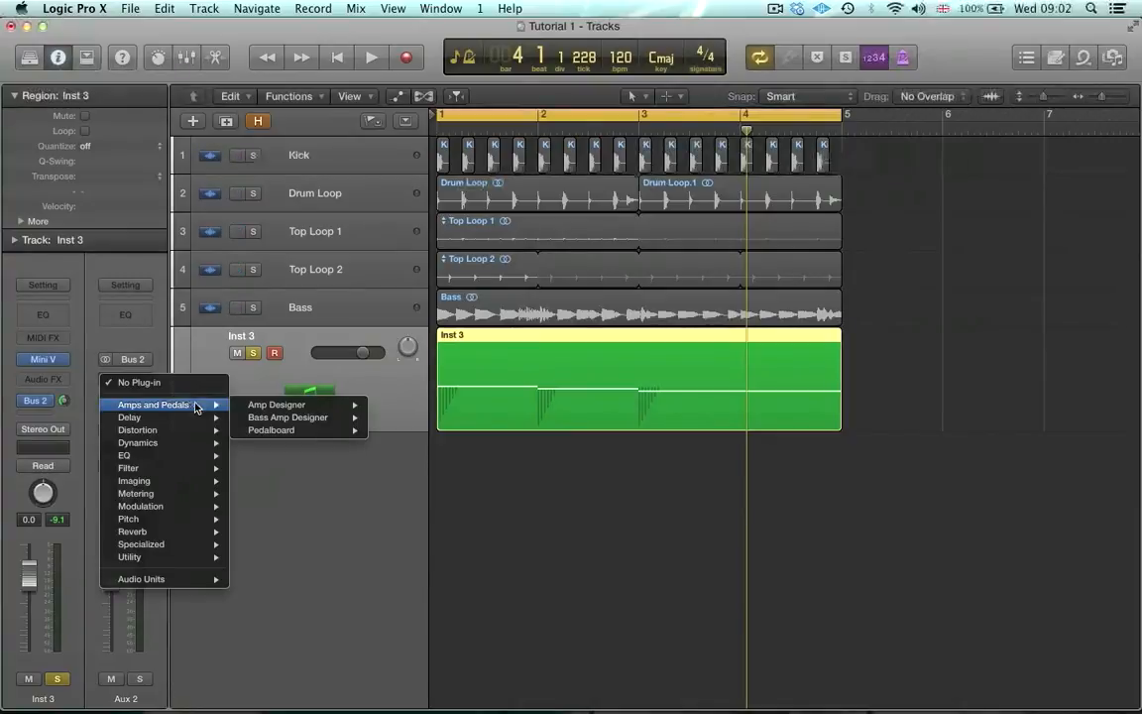
mouse_move(260, 409)
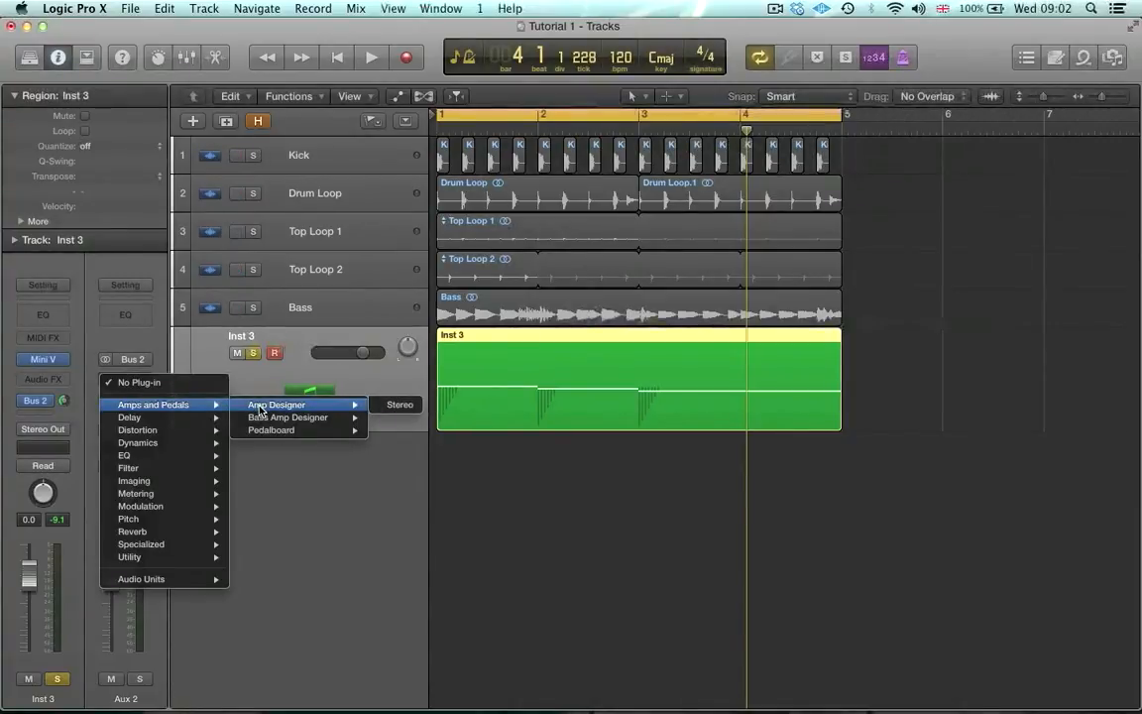
click(397, 405)
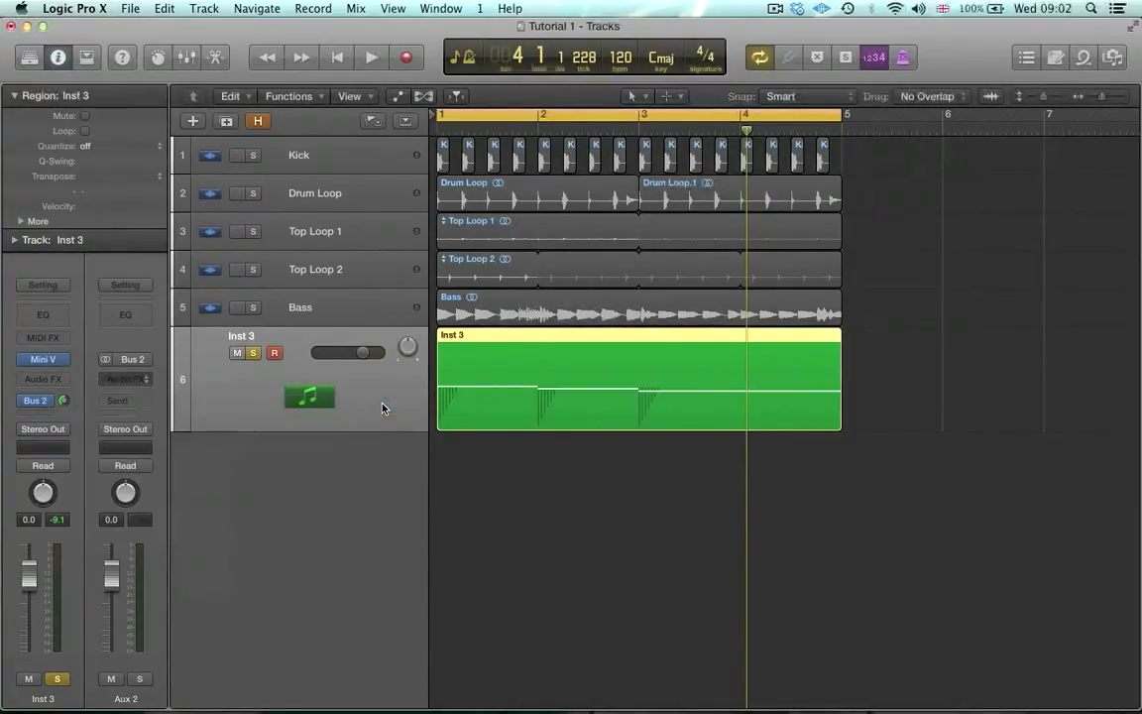
Load the Clean Jazz Fat preset from the Clean category in Amp Designer
click(248, 92)
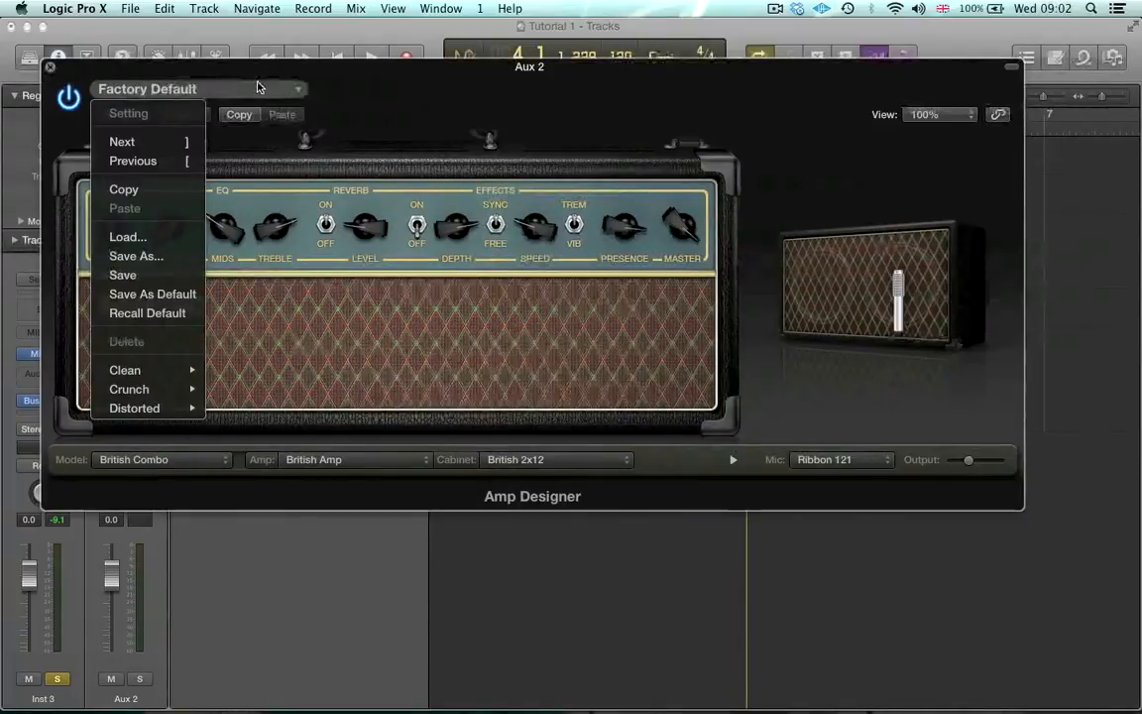
mouse_move(161, 389)
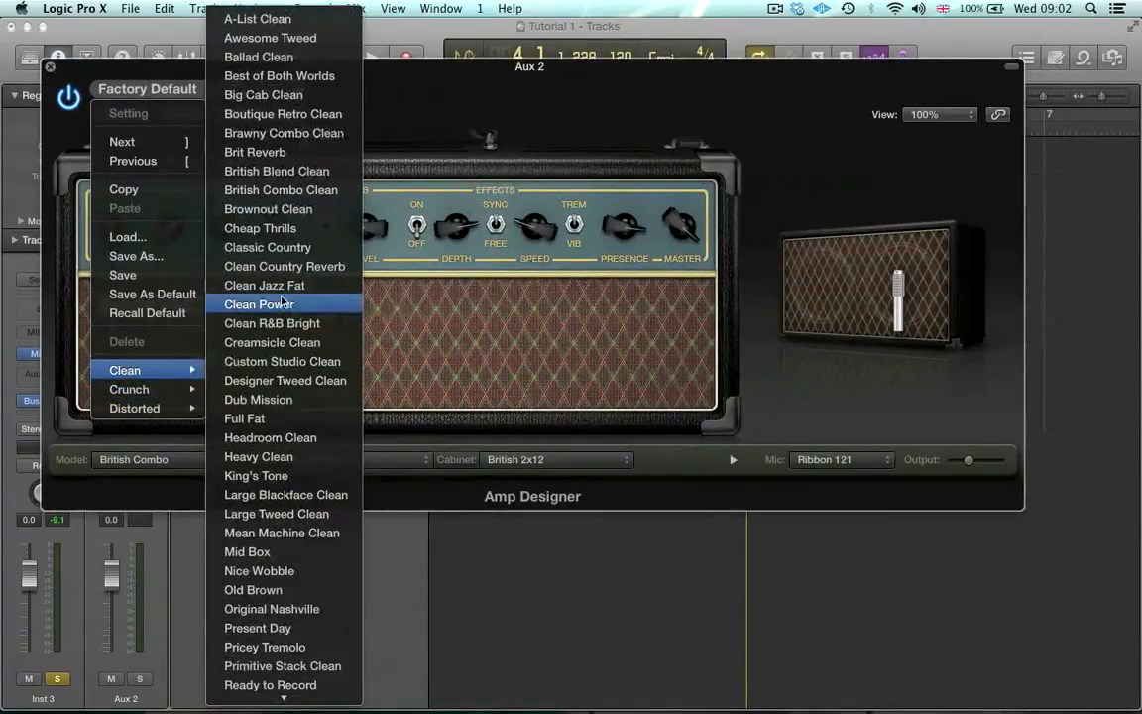
click(282, 290)
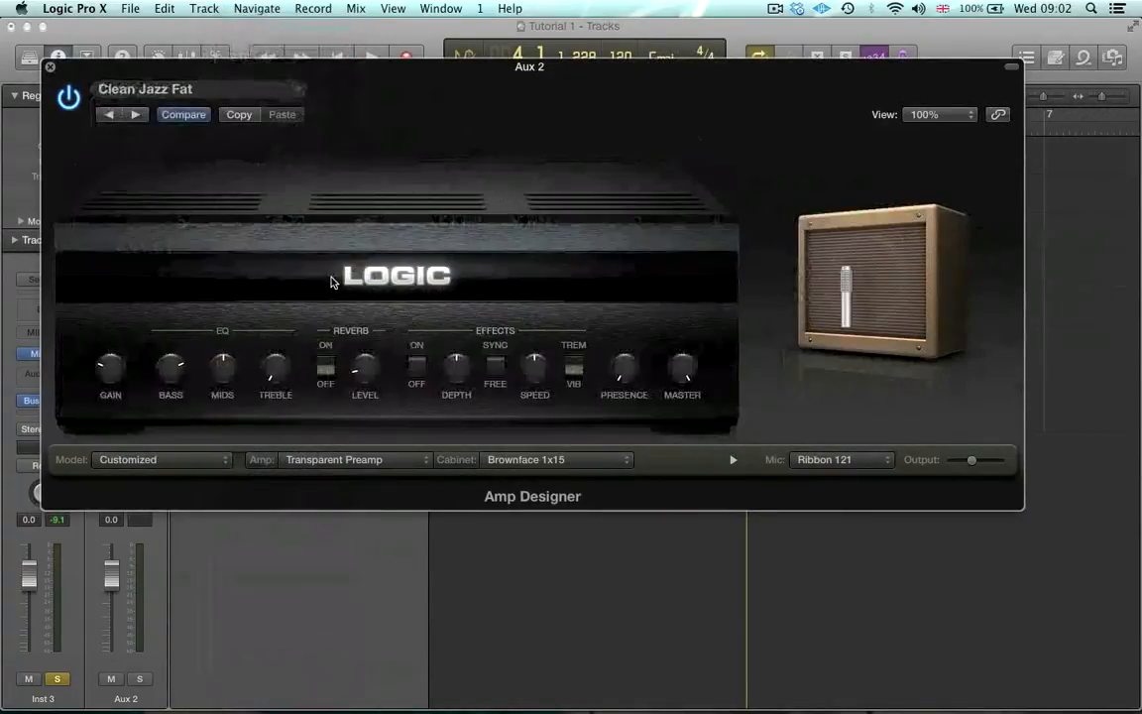
Play back the soloed part and raise Inst 3's Bus 2 send level to -3.4
key(space)
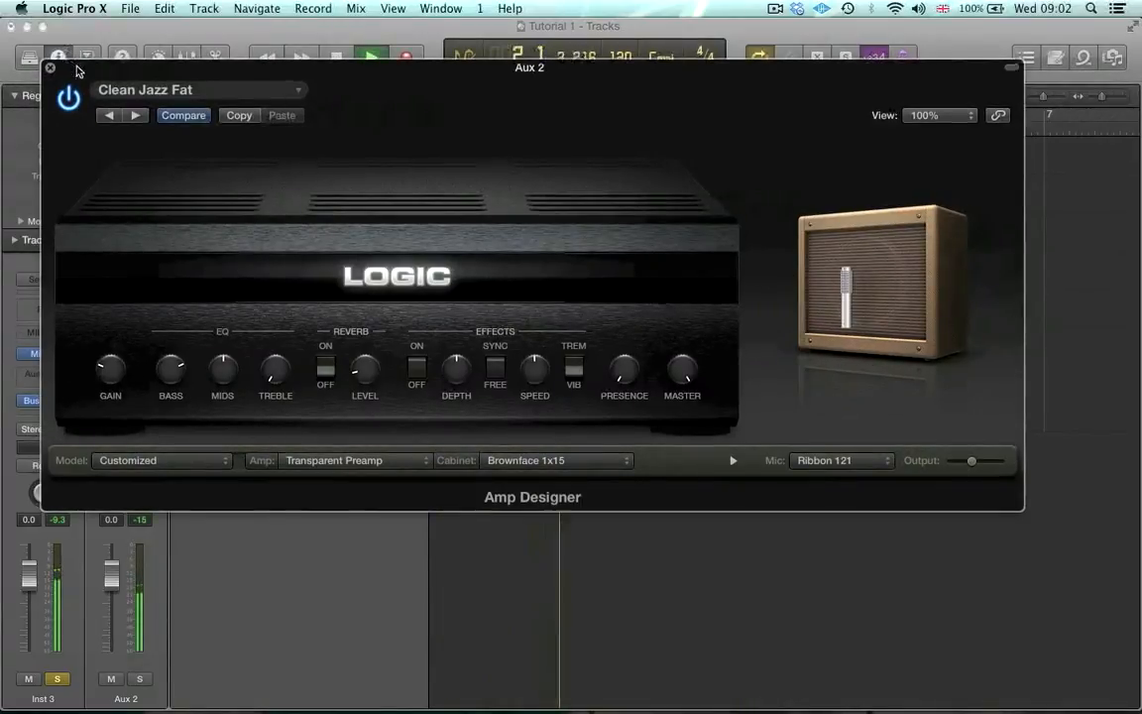
drag(76, 68, 202, 67)
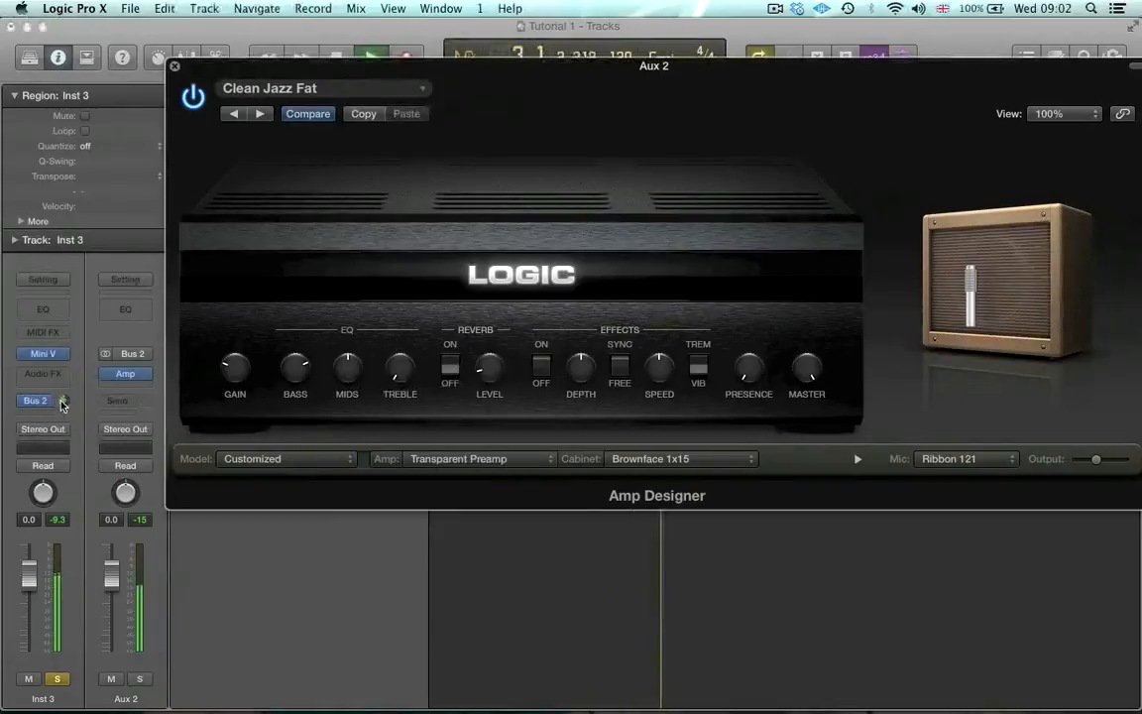
drag(64, 402, 61, 389)
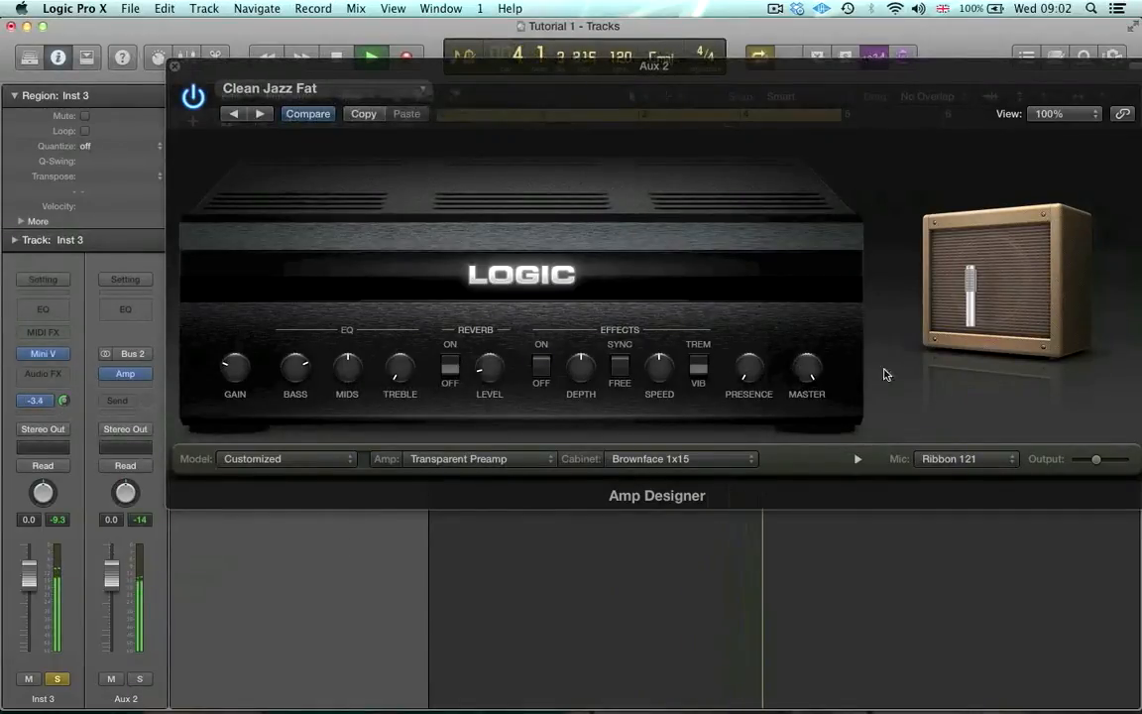
Switch the amp's microphone to Dynamic 57, move it sideways toward the speaker centre, and close Amp Designer with playback stopped
click(974, 454)
click(974, 455)
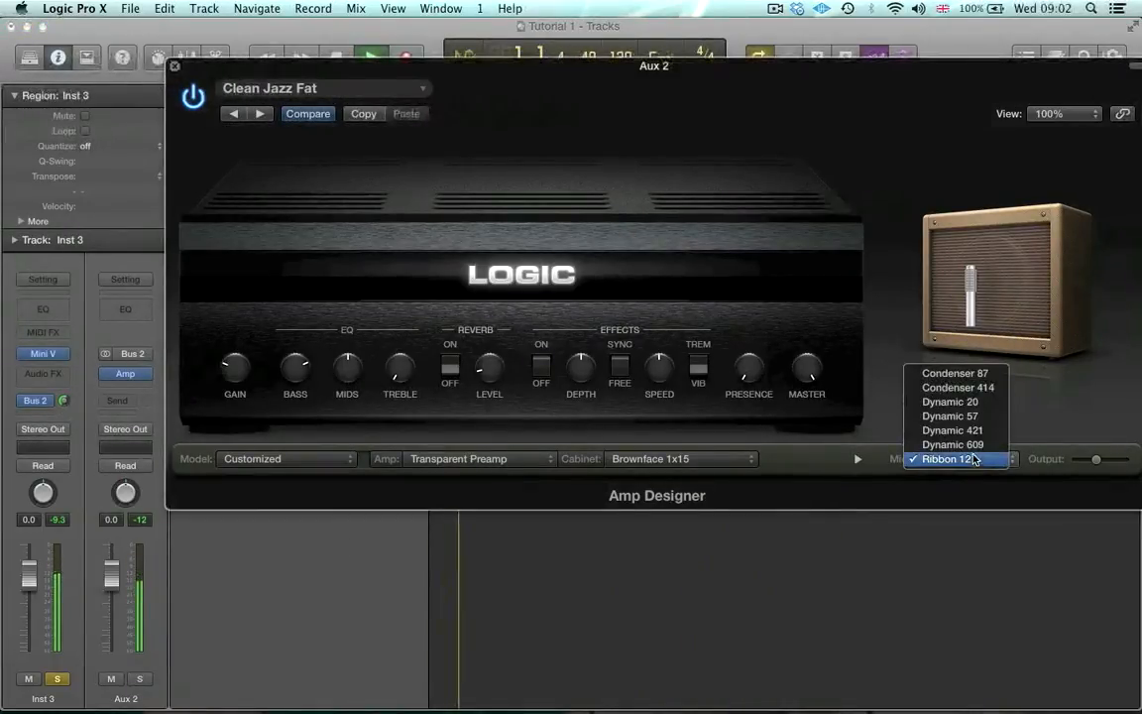
click(973, 417)
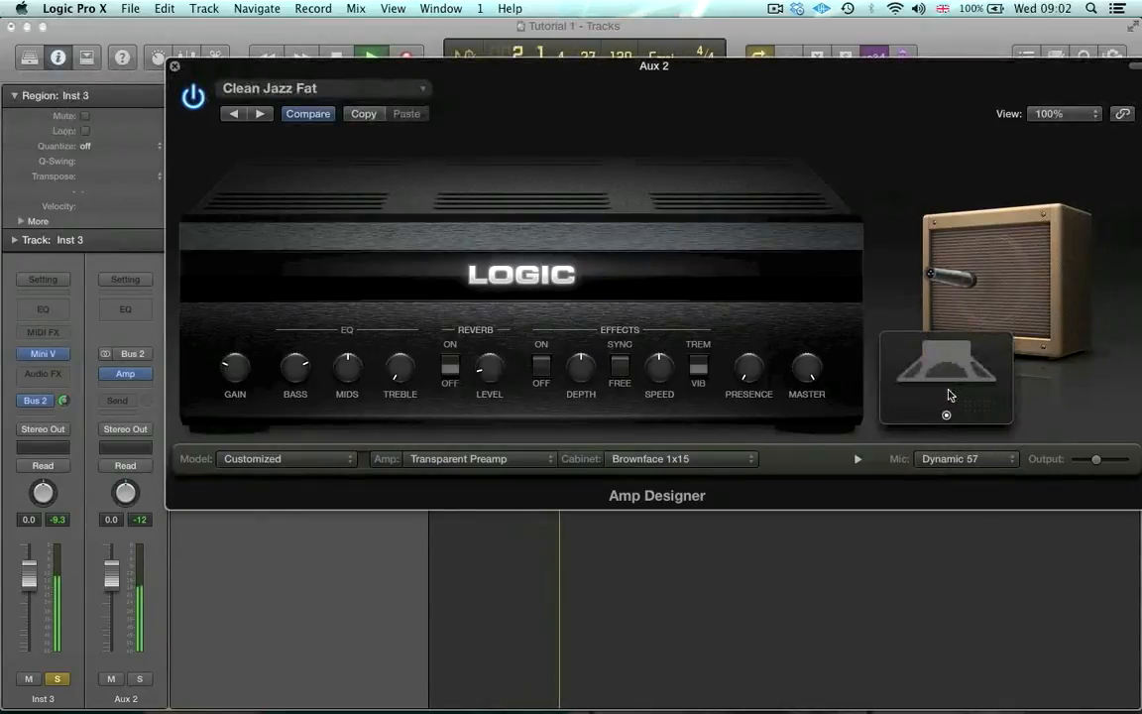
drag(945, 414, 984, 413)
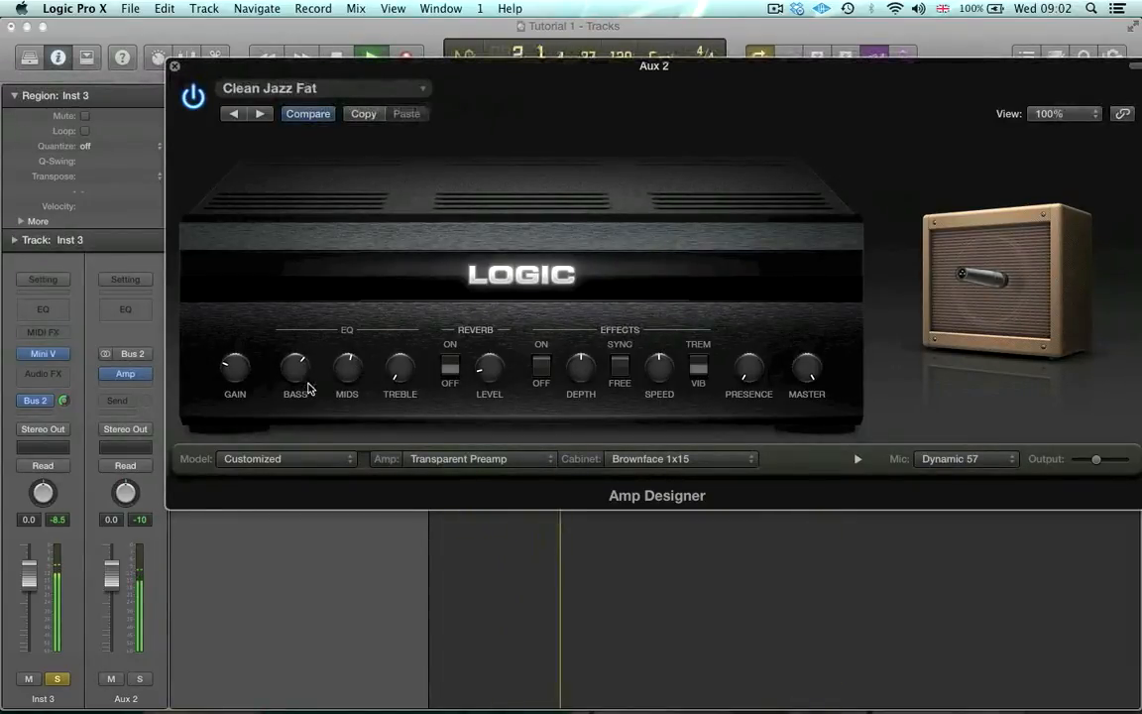
click(174, 67)
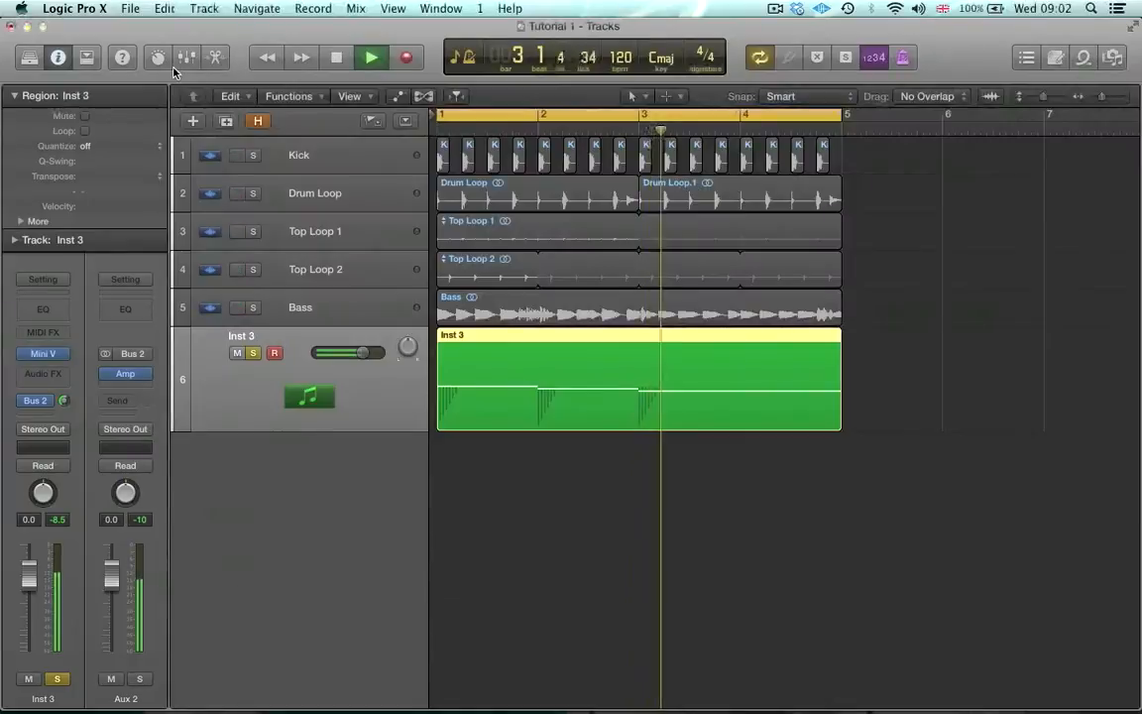
key(space)
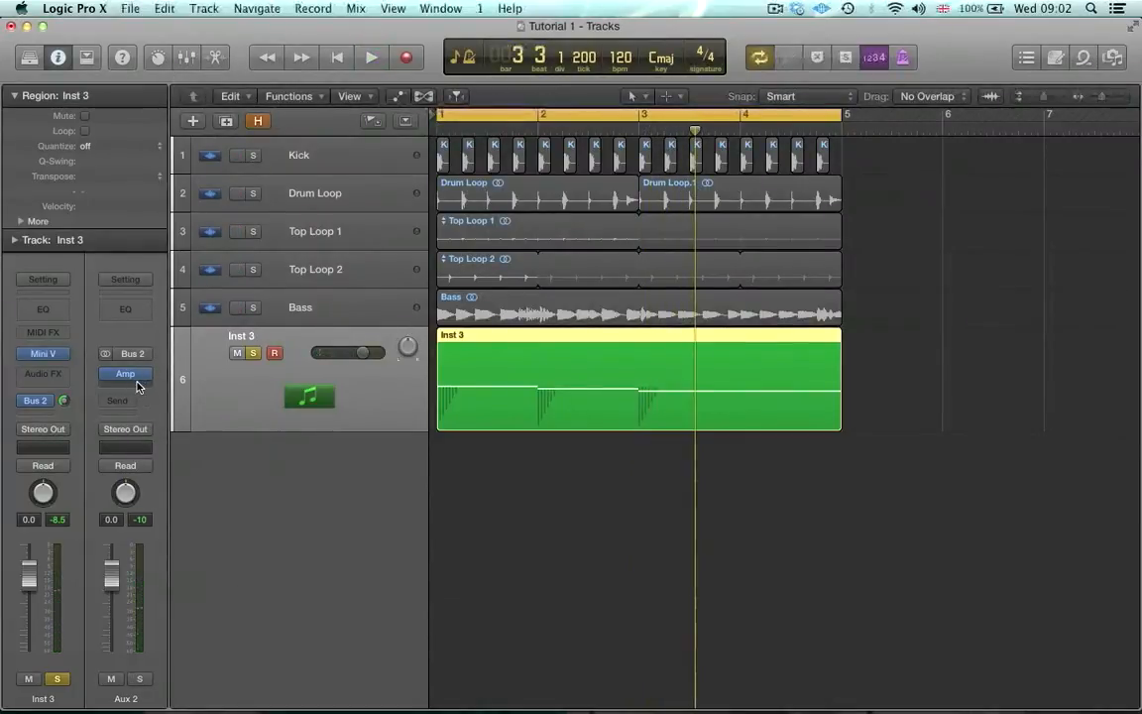
Insert a stereo PlatinumVerb reverb after the amp on the Aux 2 channel
click(137, 382)
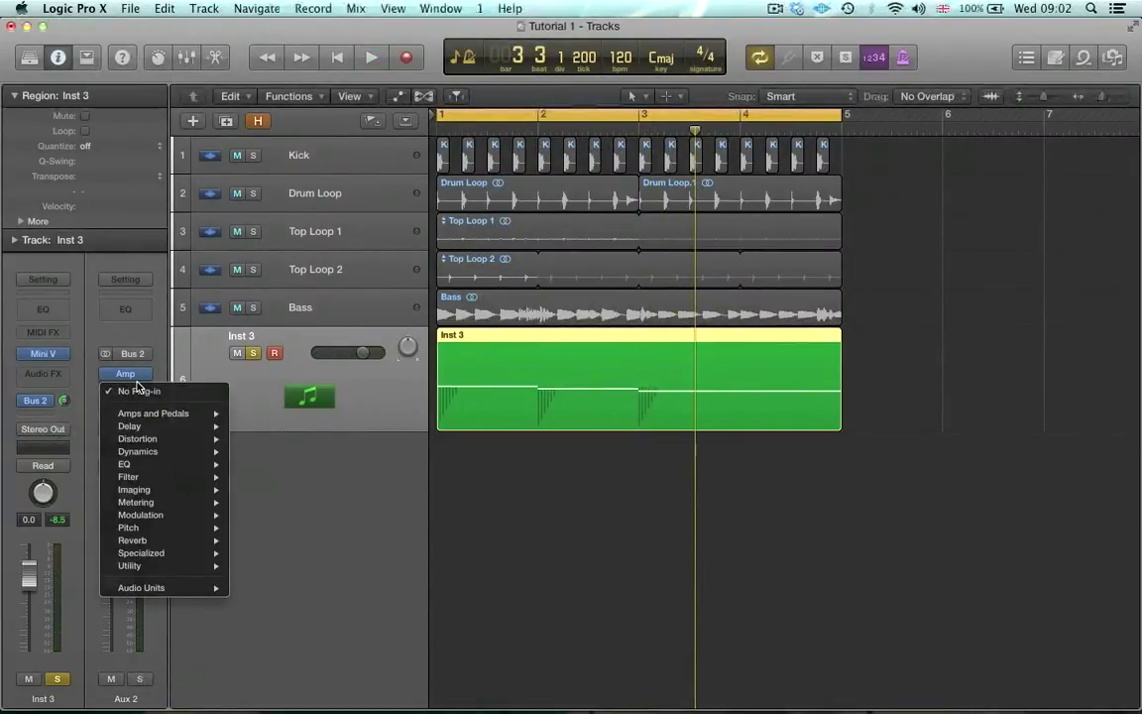
mouse_move(193, 502)
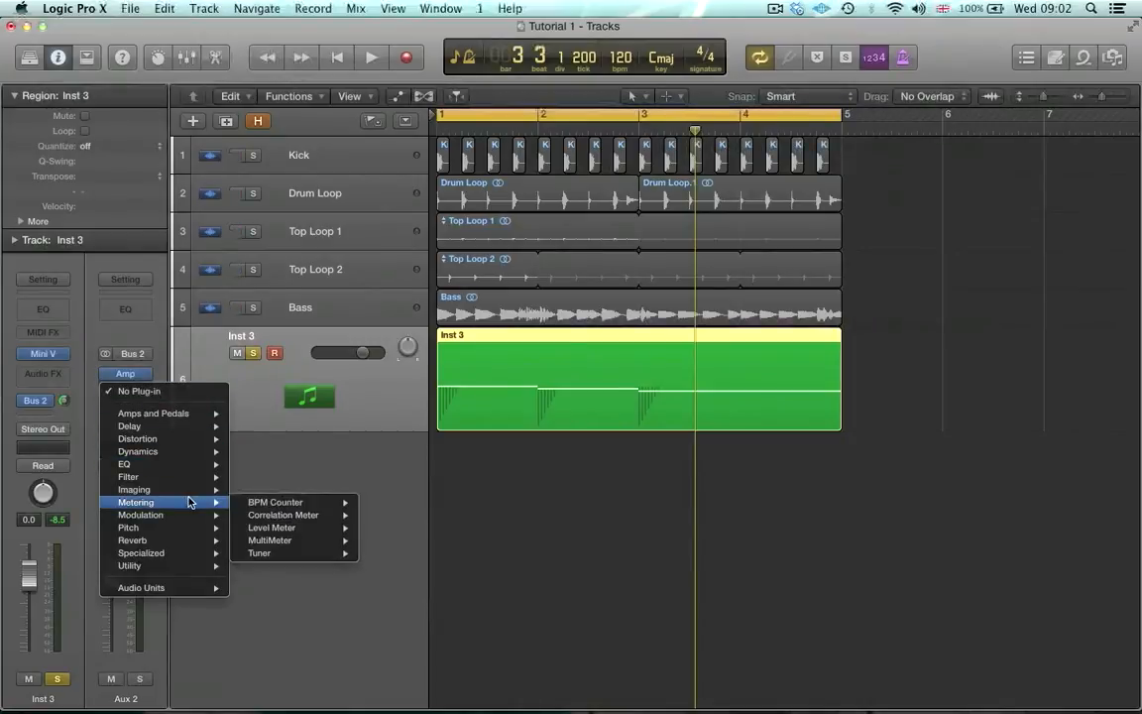
mouse_move(185, 541)
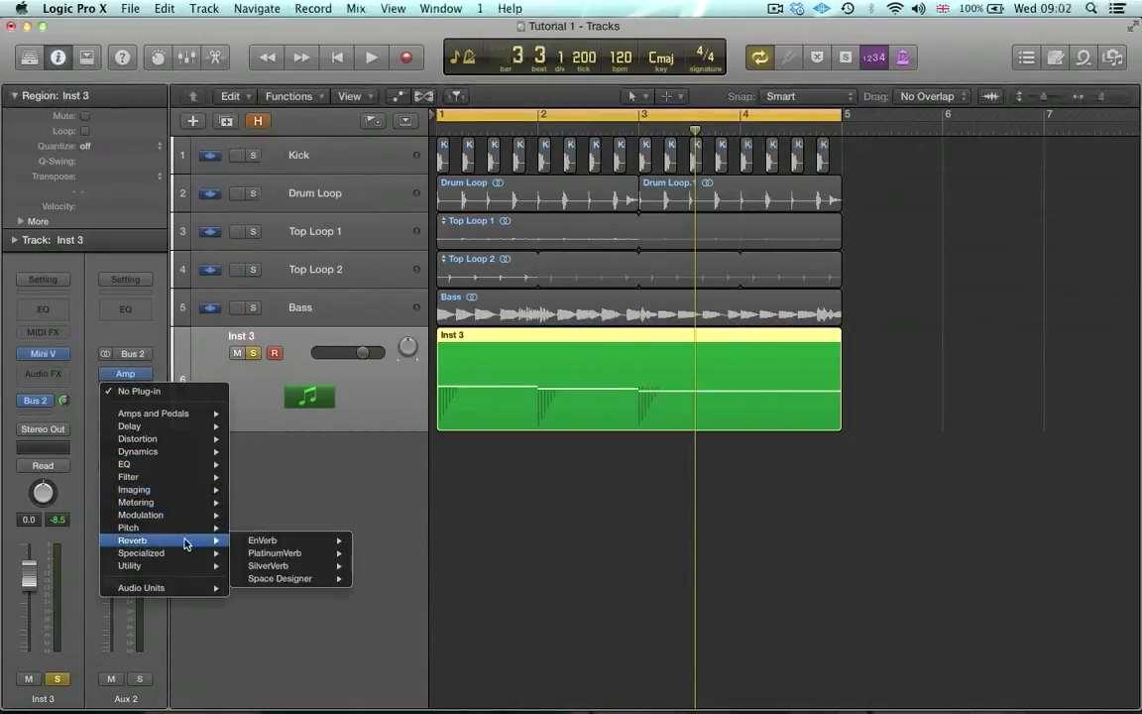
mouse_move(266, 554)
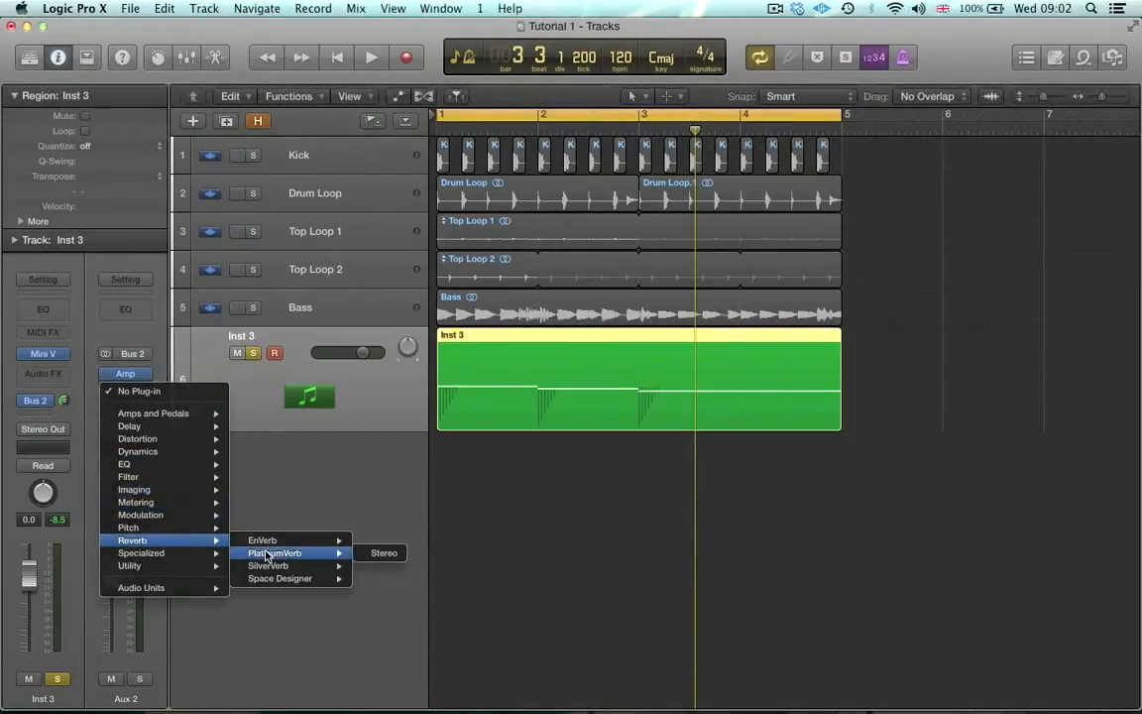
click(379, 553)
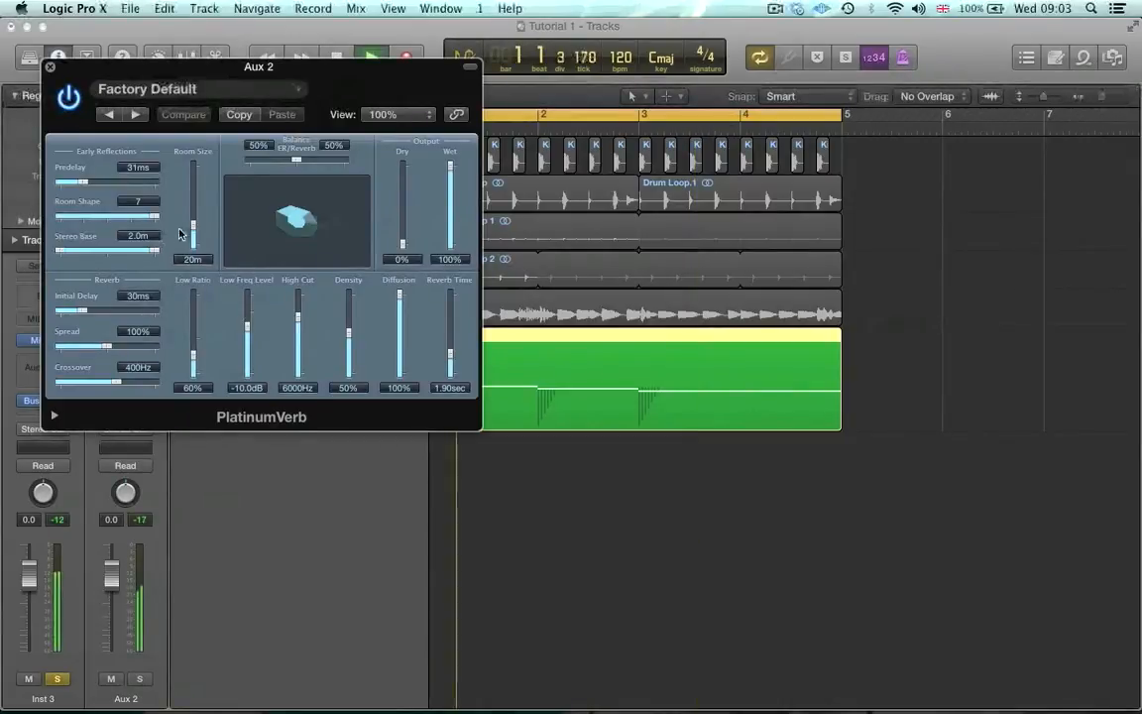
Set PlatinumVerb's room size to 27 m, room shape to 6 and low frequency level to -44.0 dB, then close it and stop playback
drag(195, 228, 137, 220)
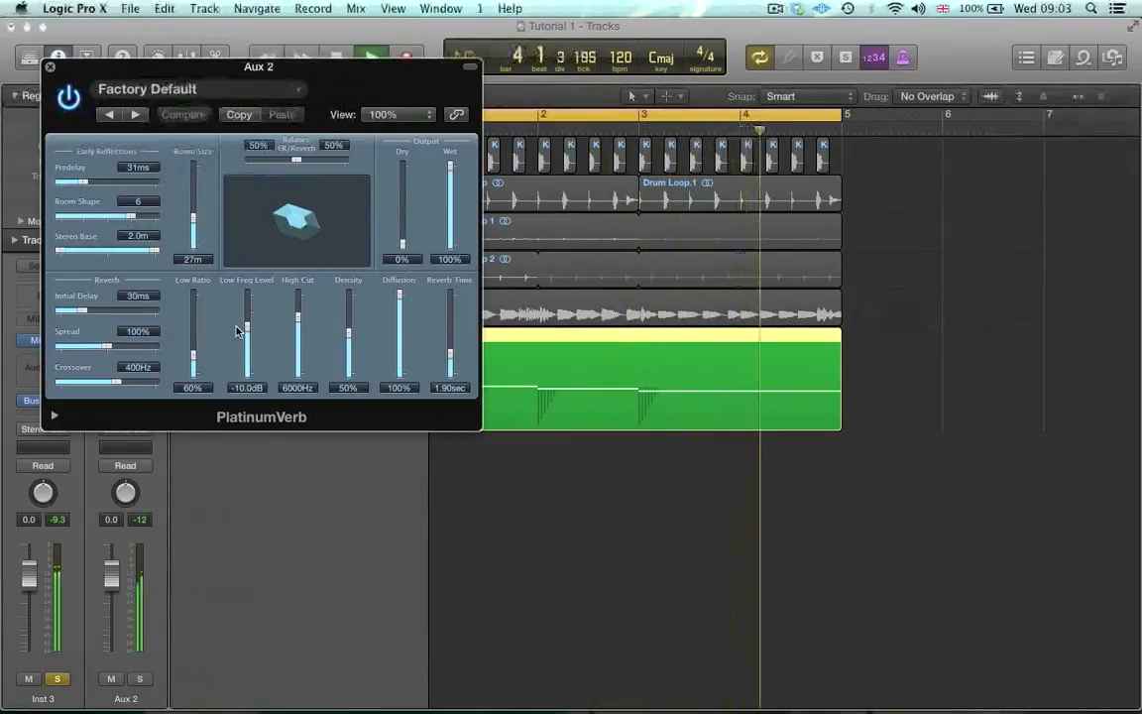
drag(246, 326, 249, 355)
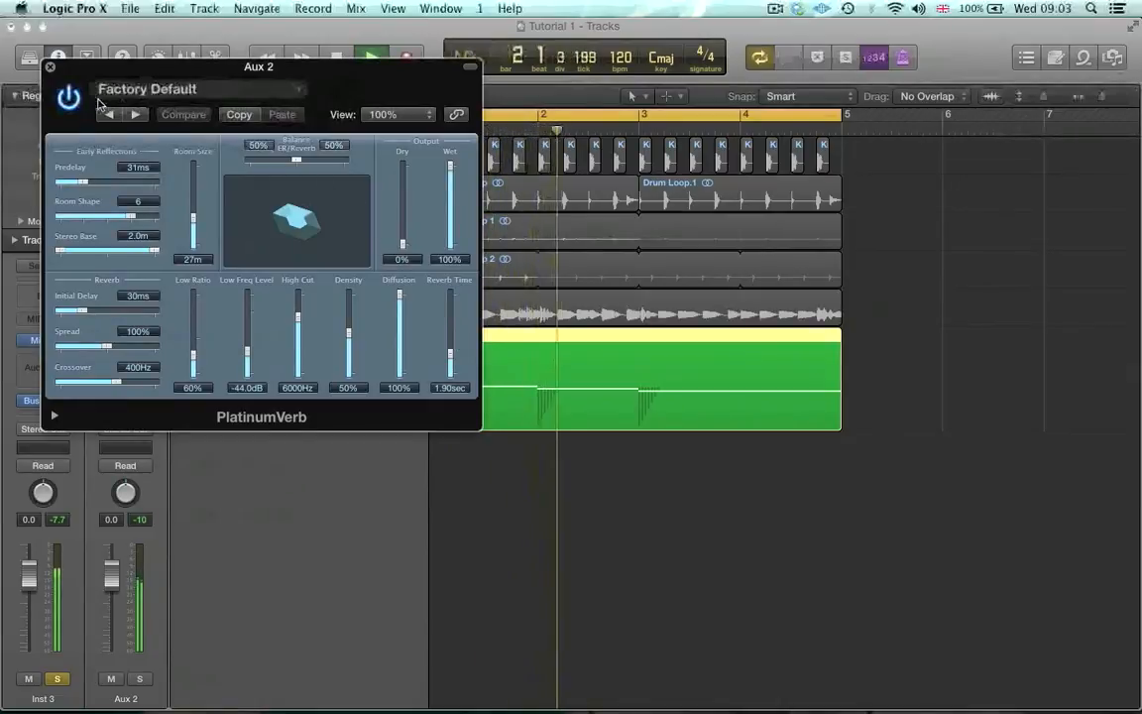
click(51, 67)
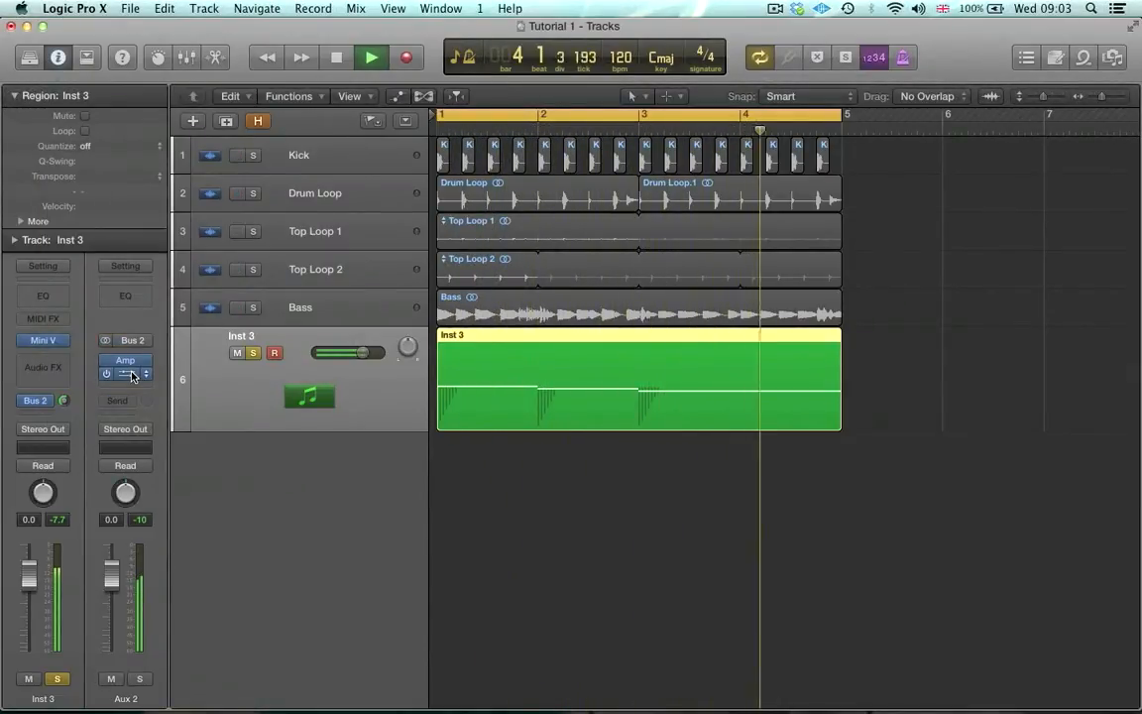
key(space)
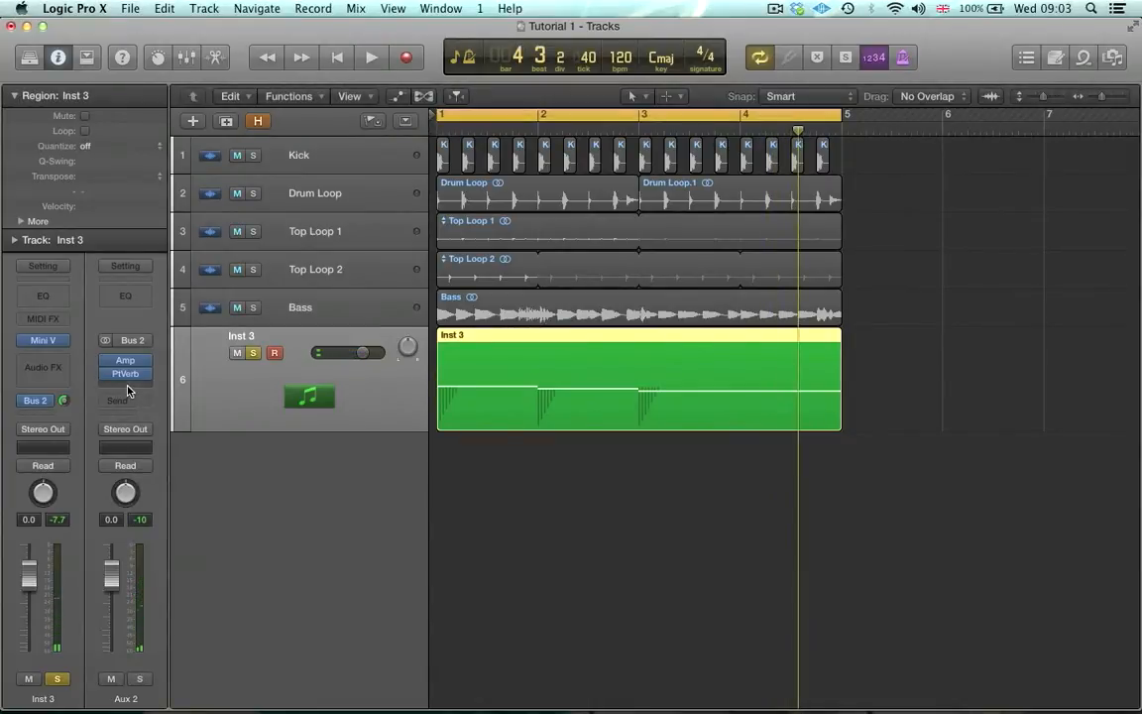
Insert a stereo Compressor after the reverb on Aux 2 and side-chain it to Audio 3 - Kick
click(126, 387)
mouse_move(154, 451)
mouse_move(311, 466)
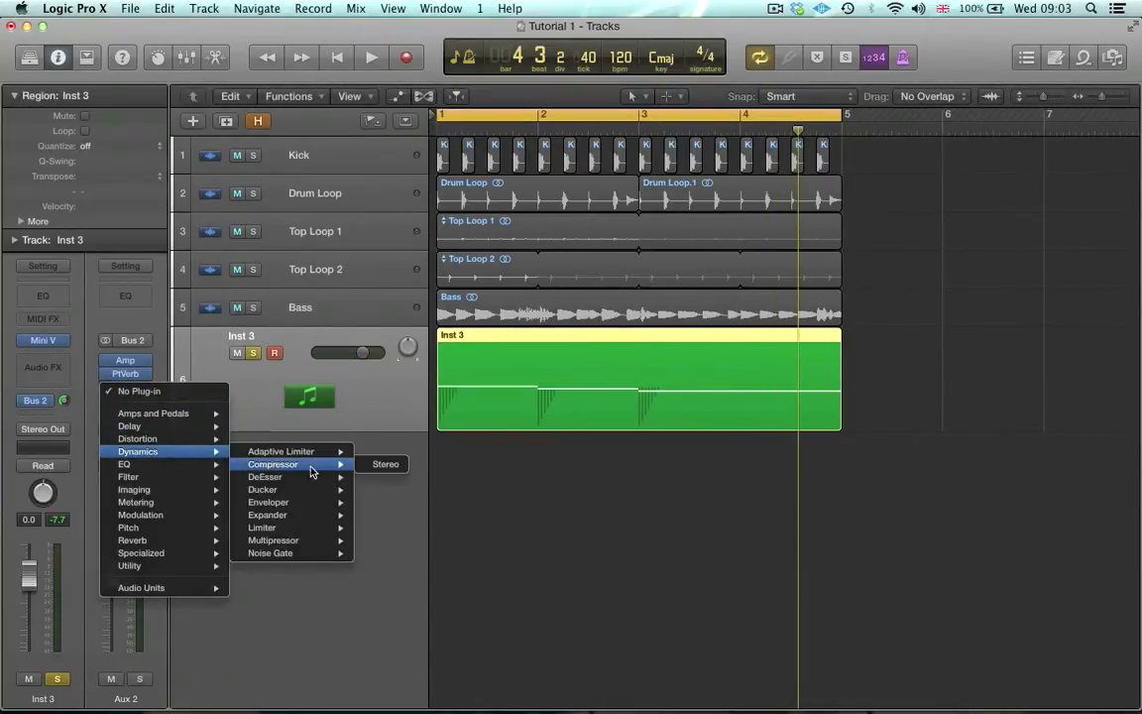
click(374, 468)
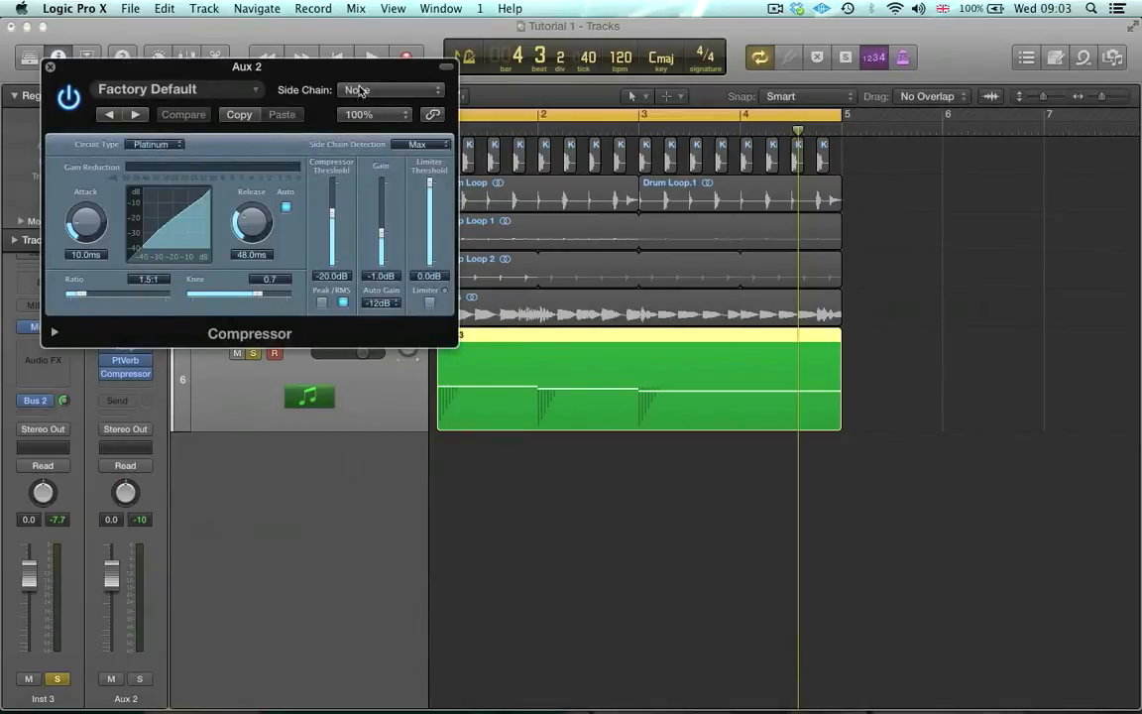
click(364, 90)
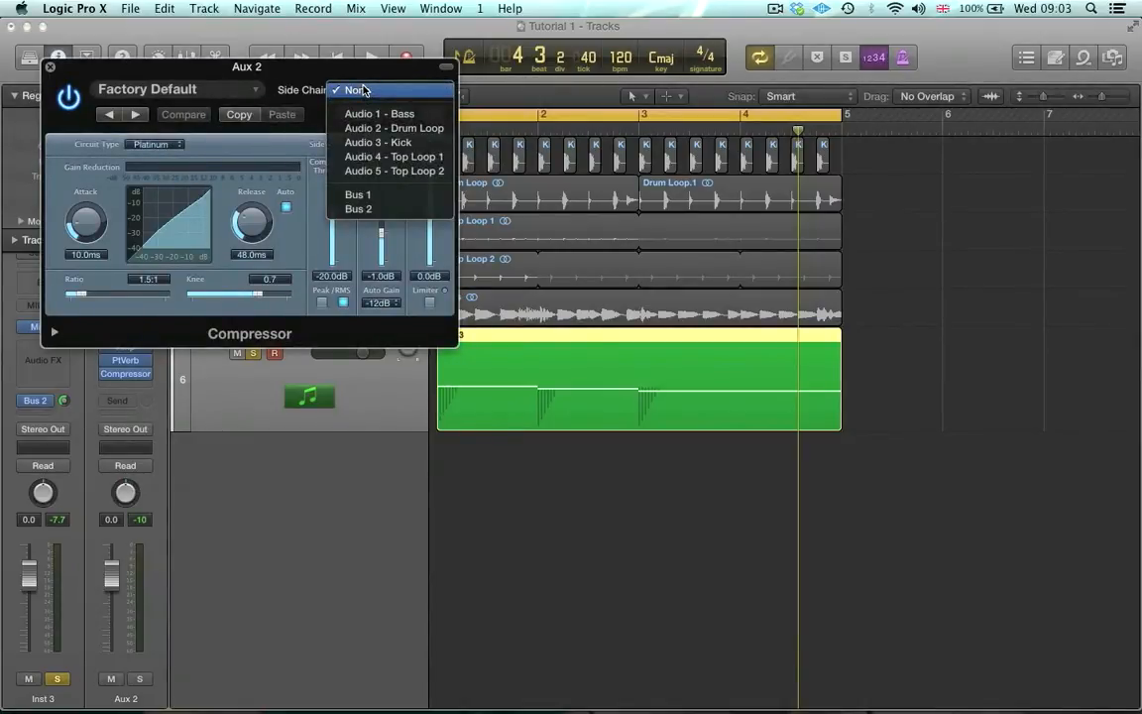
click(367, 143)
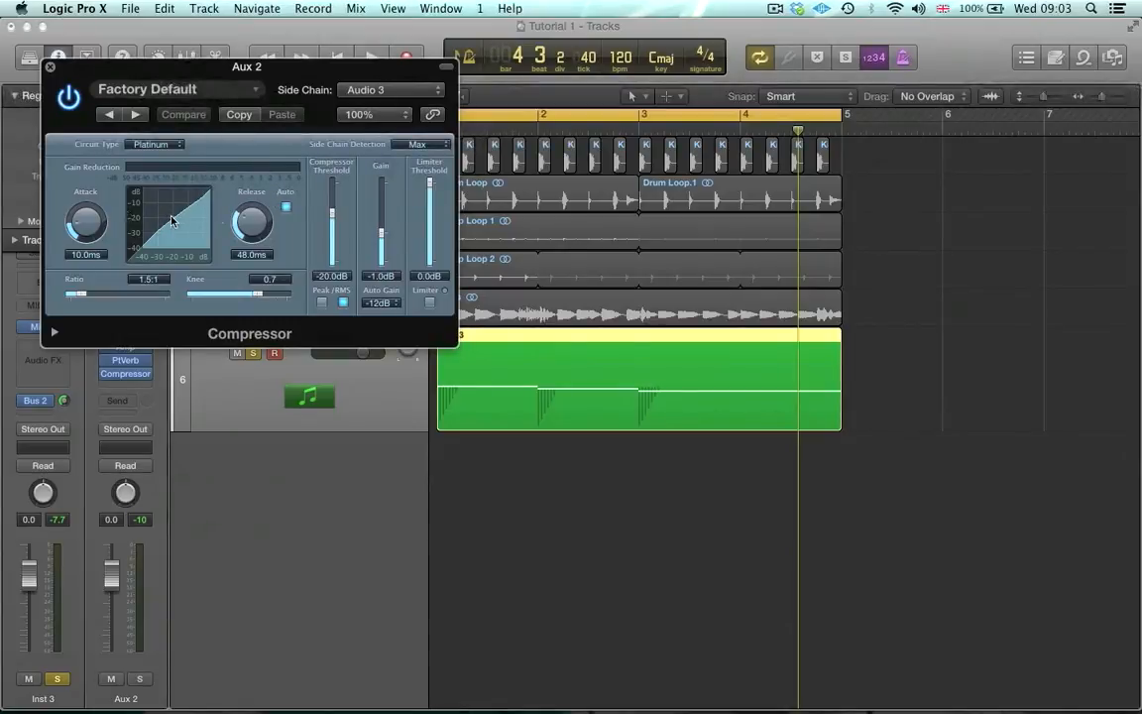
Set the compressor to 8.5 ms attack, 16.0 ms release without auto release, a 3.5:1 ratio and the Studio VCA circuit type
drag(235, 219, 235, 229)
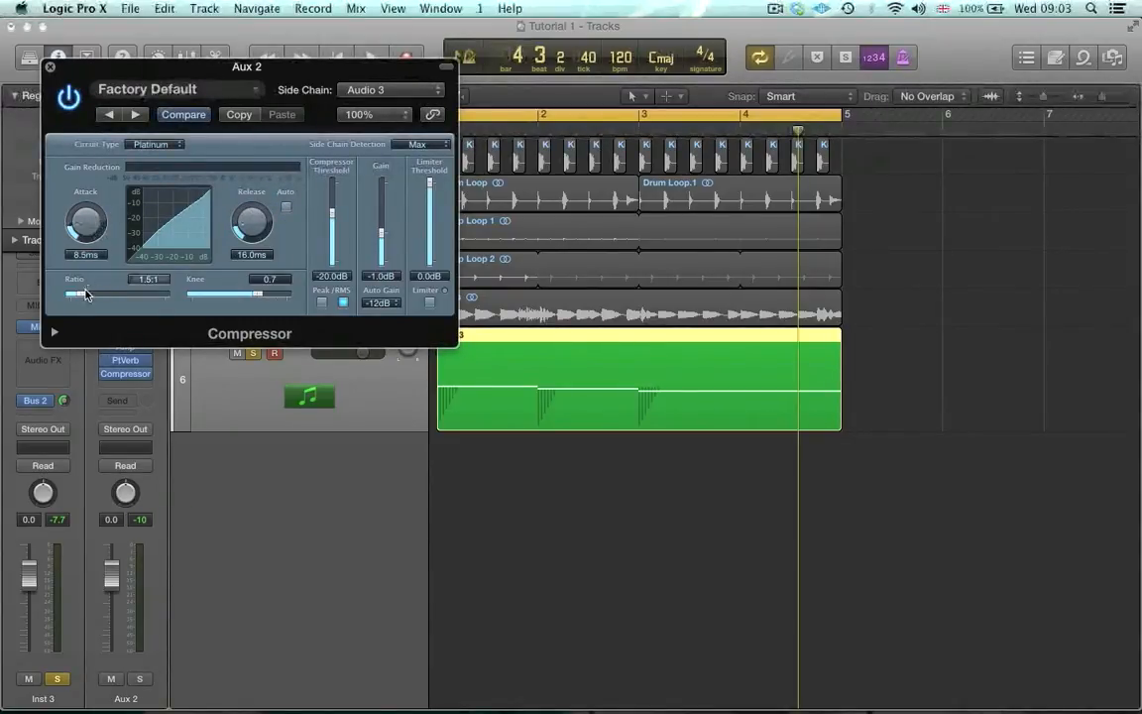
drag(85, 293, 104, 295)
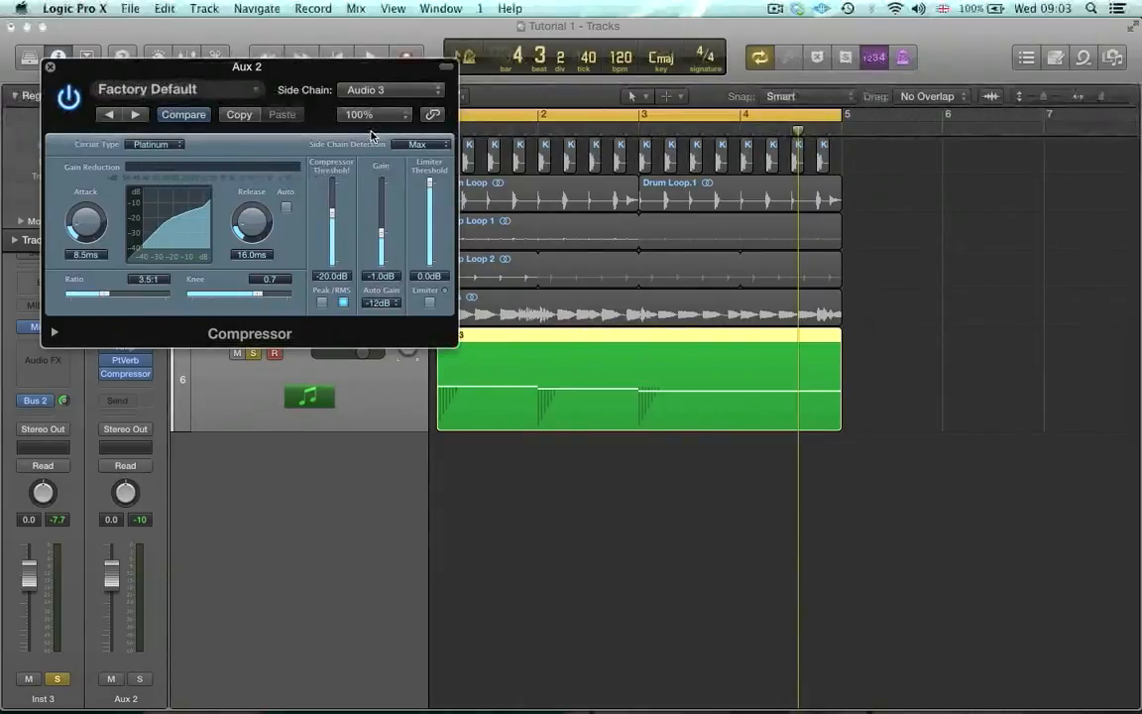
click(159, 144)
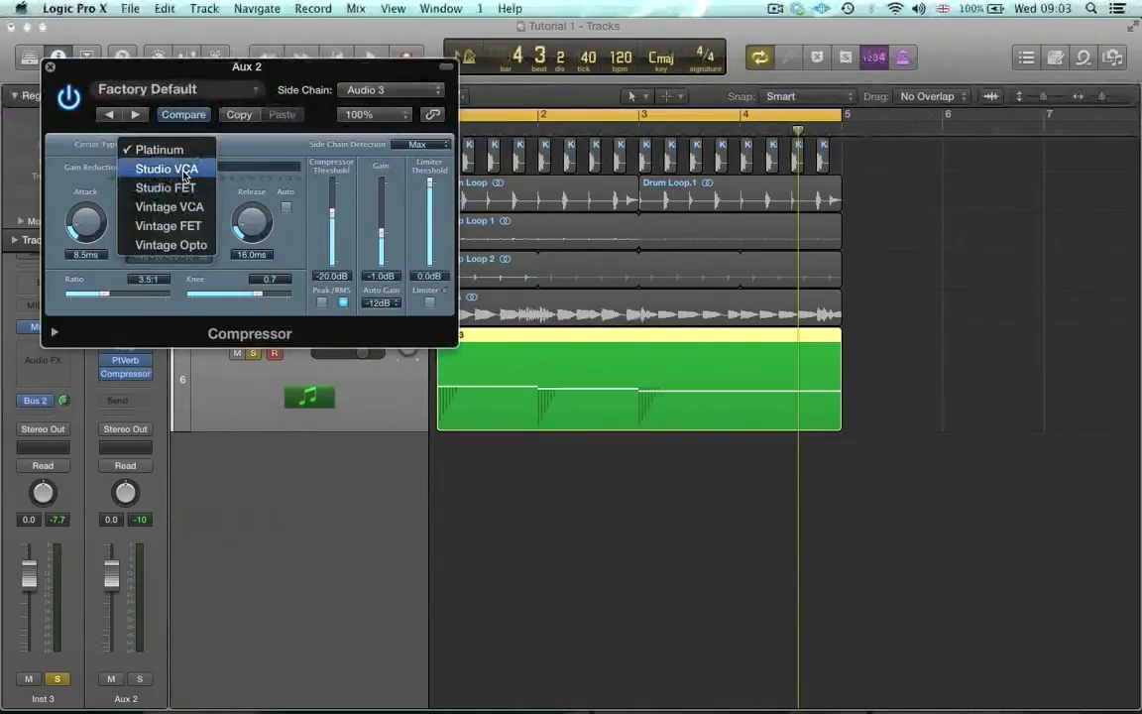
click(167, 169)
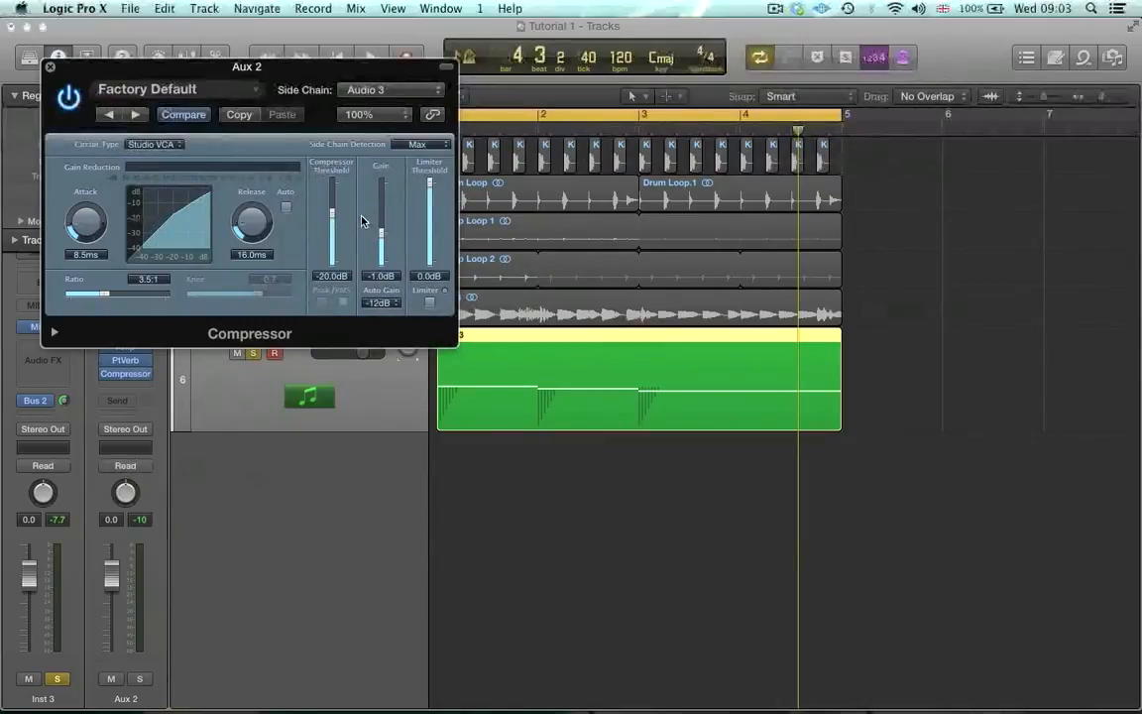
Turn the compressor's auto gain off and set its gain to 0 dB
click(379, 302)
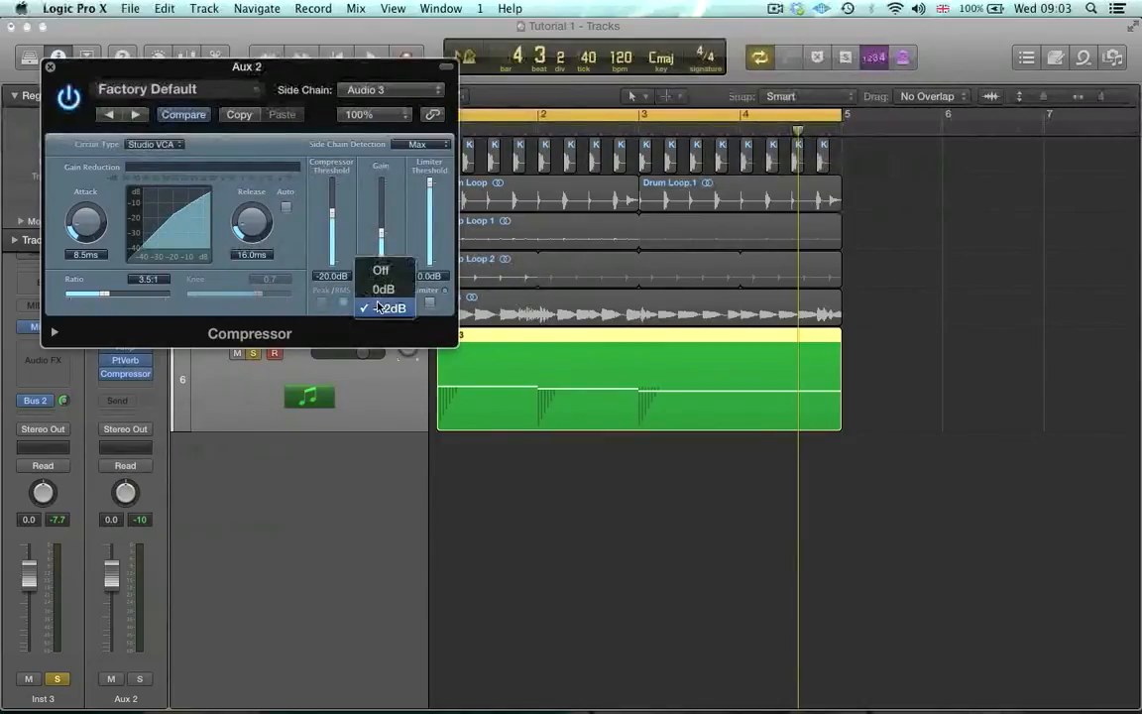
click(382, 274)
double_click(382, 276)
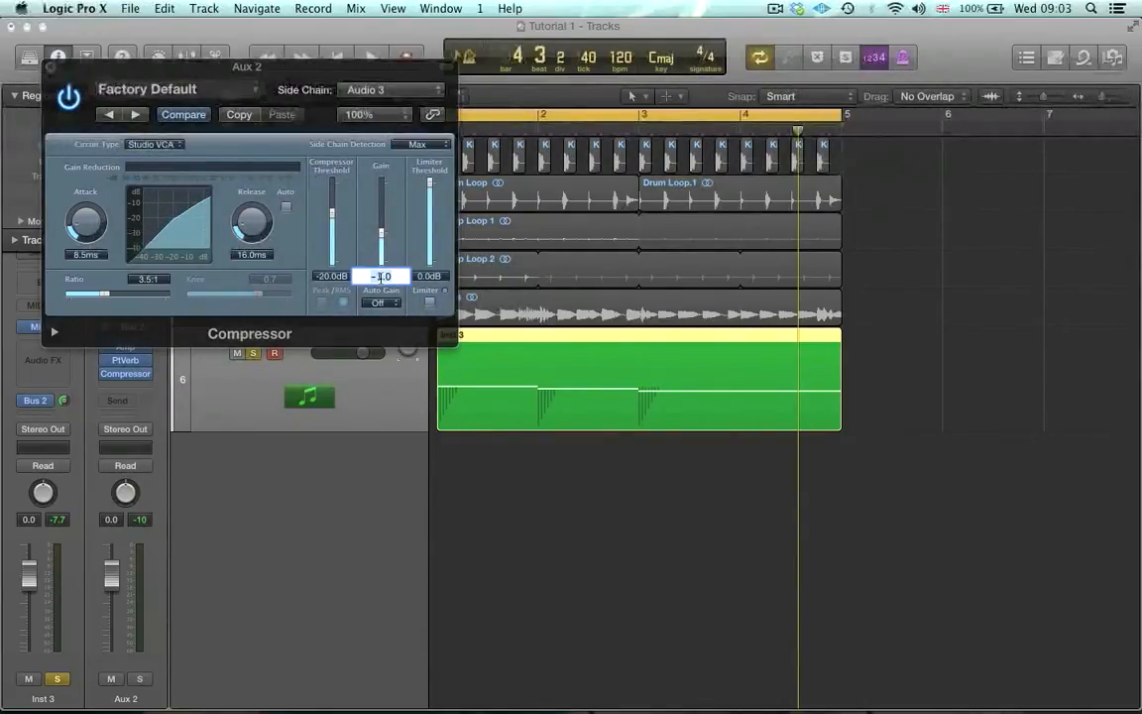
text(0)
key(Return)
click(390, 303)
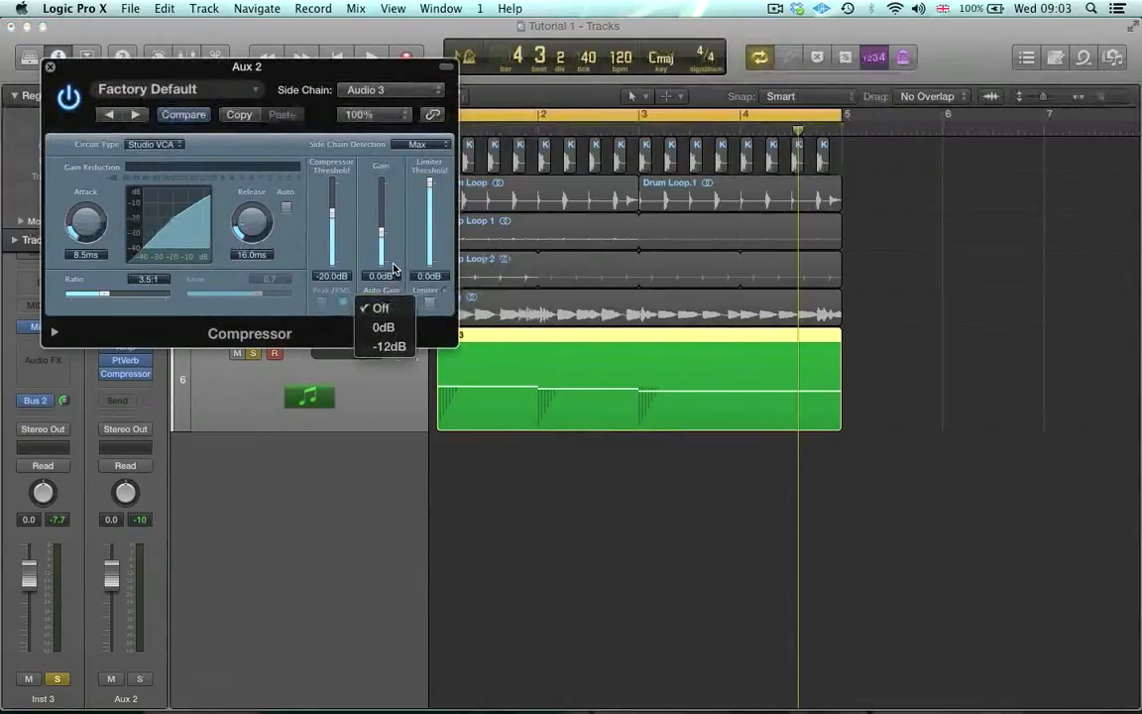
Set the compressor's release to 34.0 ms while the part plays and close the compressor
key(space)
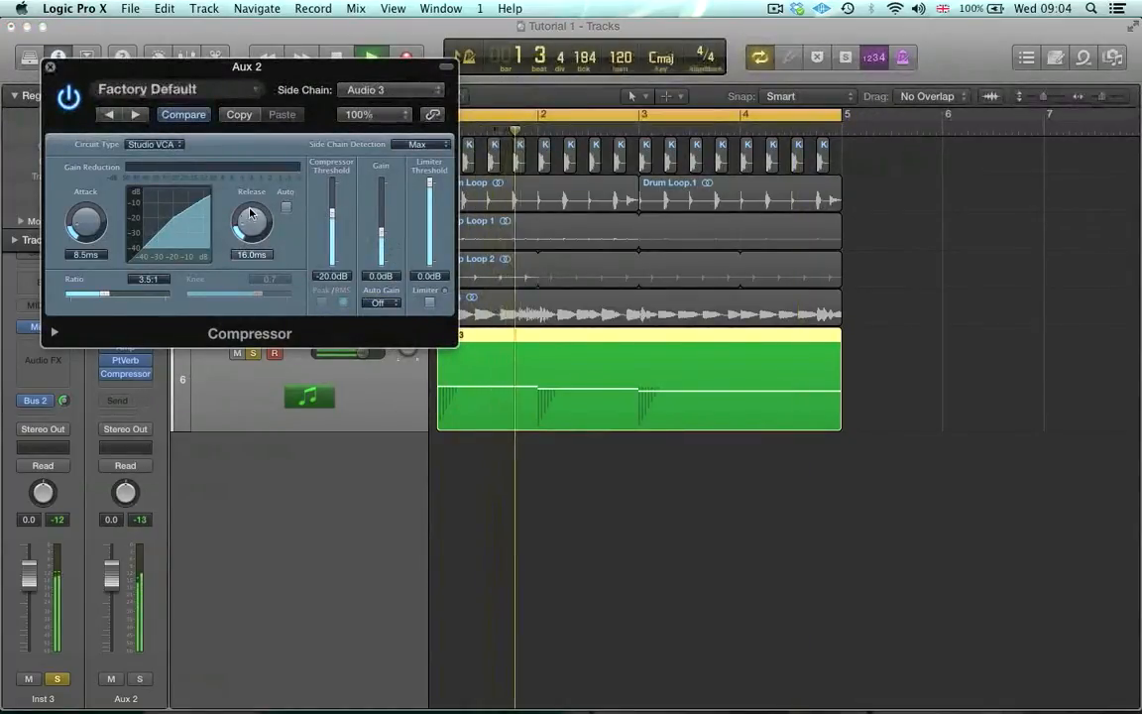
drag(251, 213, 244, 199)
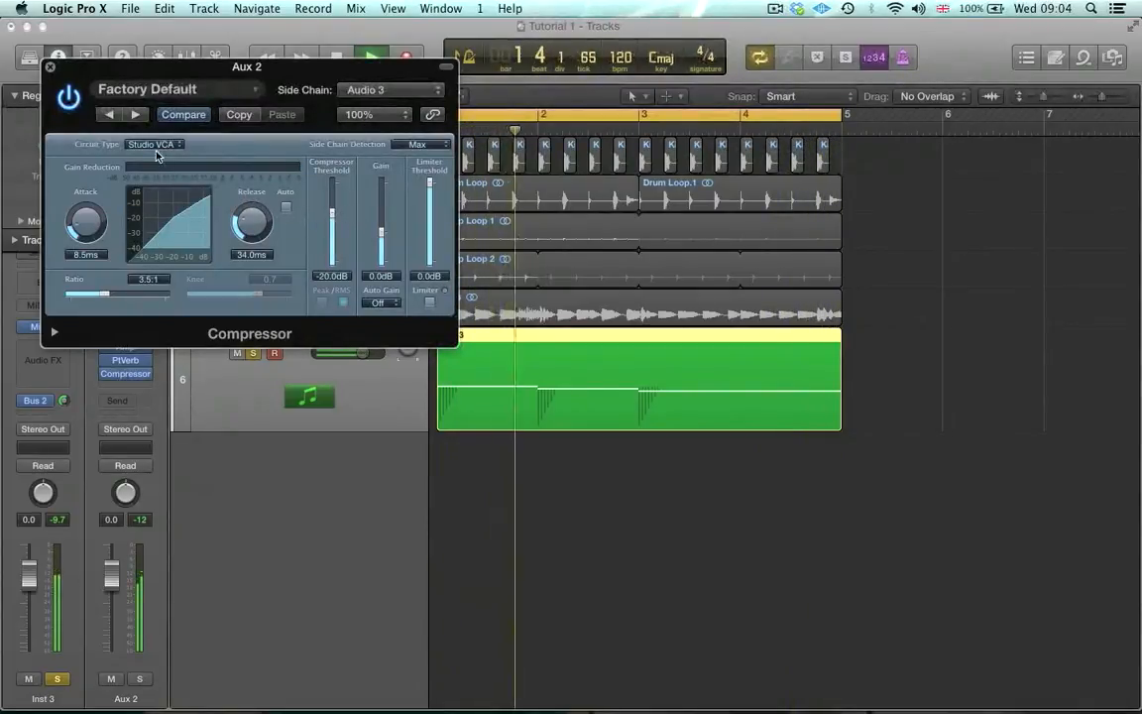
click(50, 72)
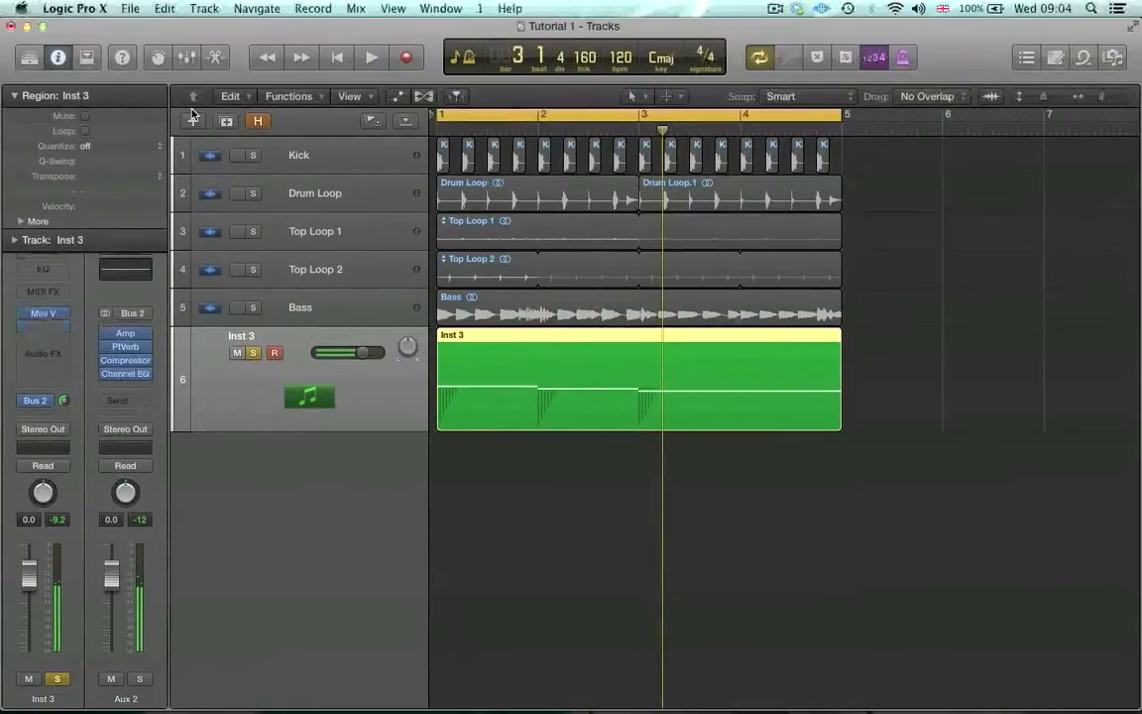
On Aux 2's Channel EQ, set the low cut to 170 Hz and the high cut to 3100 Hz, audition it and close it
click(117, 286)
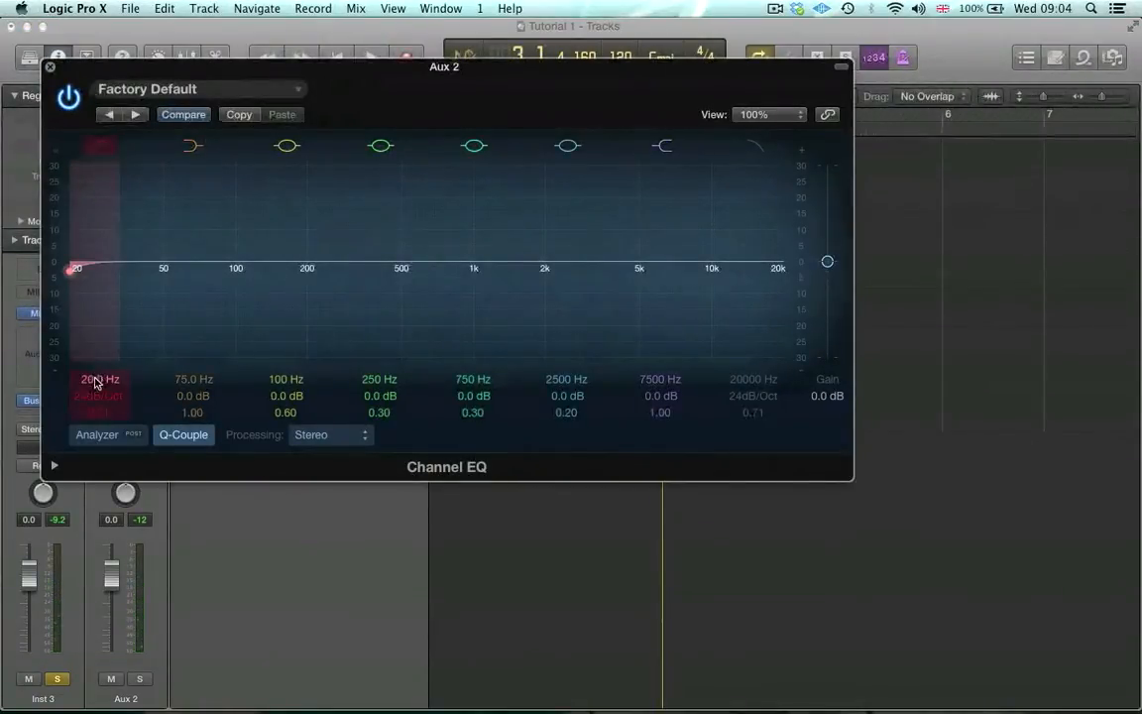
mouse_move(96, 383)
mouse_down()
mouse_move(96, 343)
mouse_move(91, 361)
mouse_up()
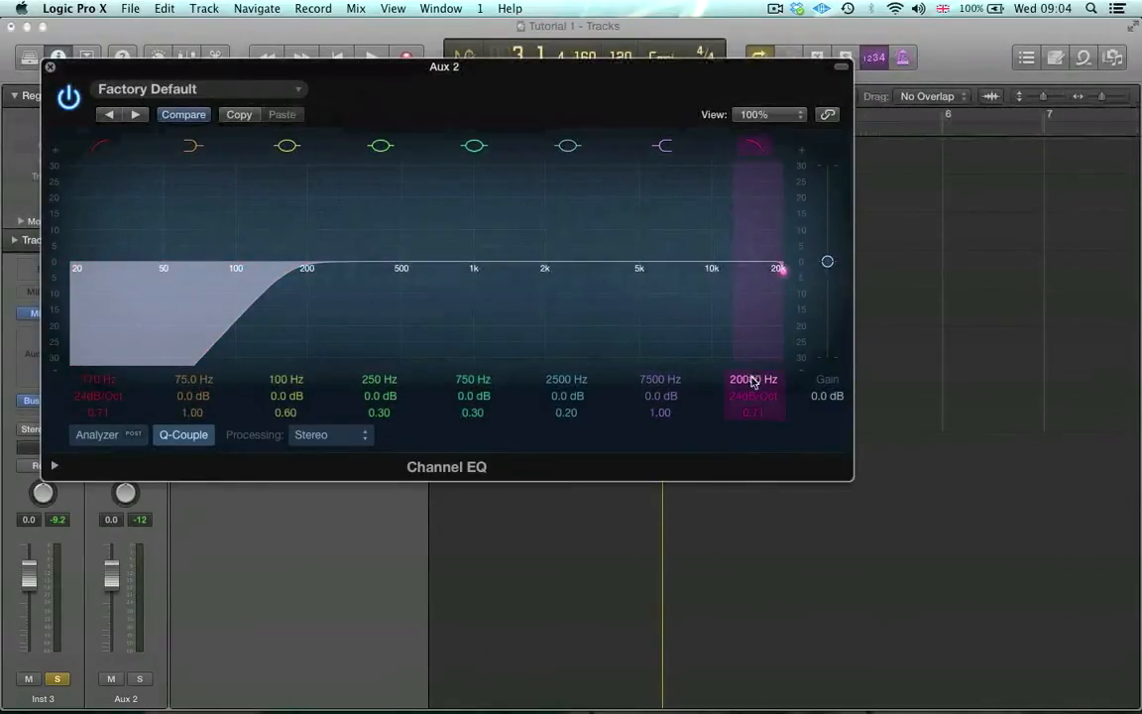
drag(752, 383, 753, 420)
key(space)
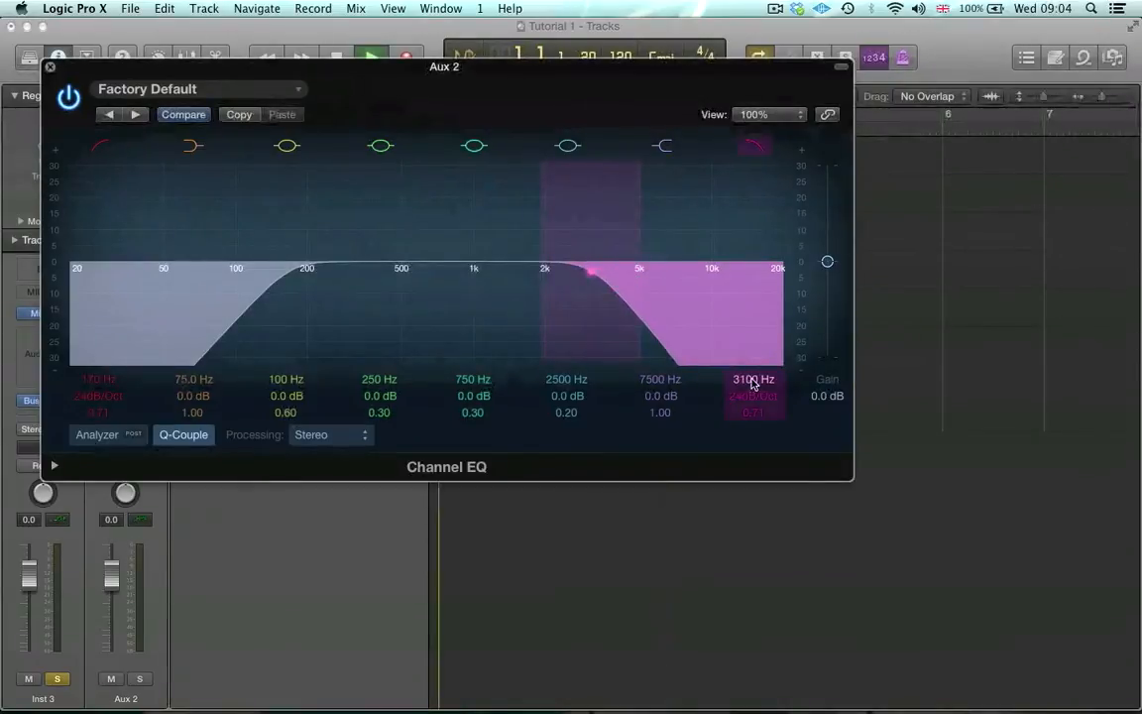
click(47, 68)
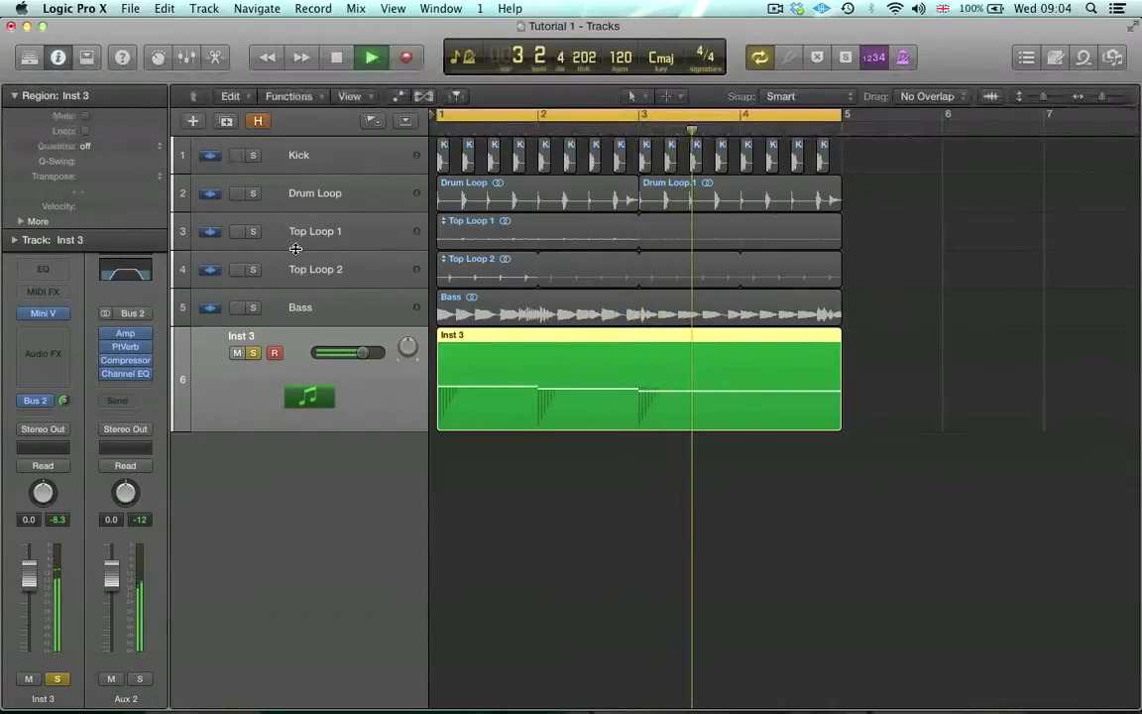
Collapse the Region inspector and insert a stereo Space Designer reverb on the Inst 3 channel
click(14, 95)
key(space)
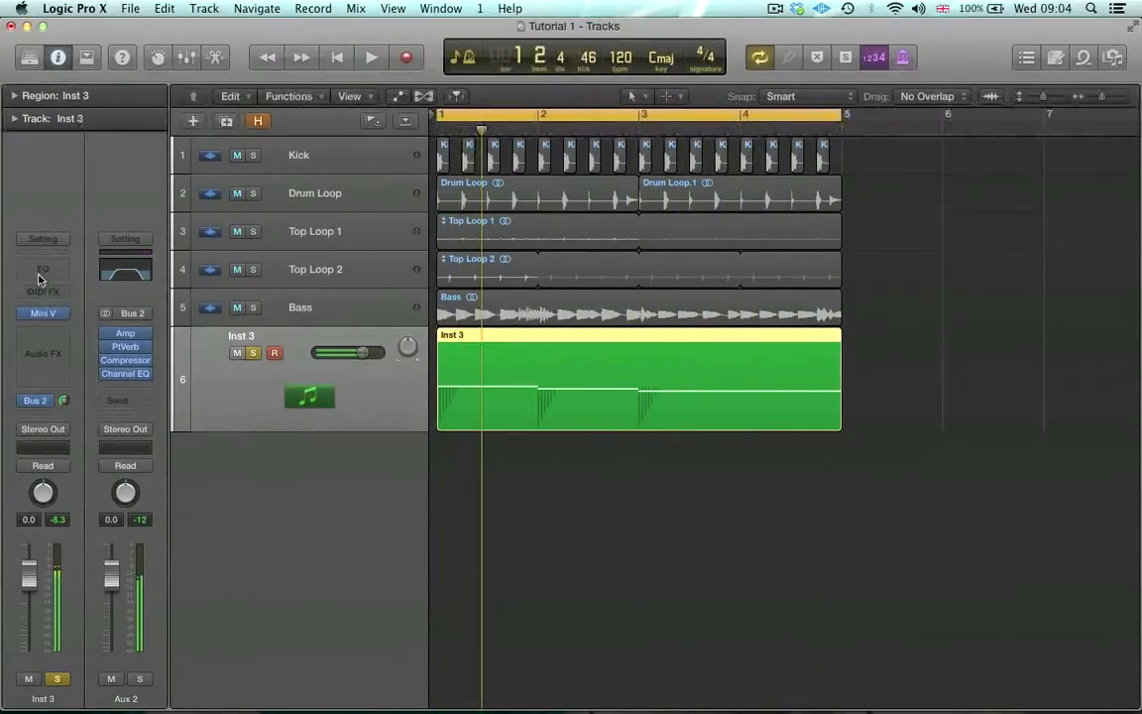
click(39, 313)
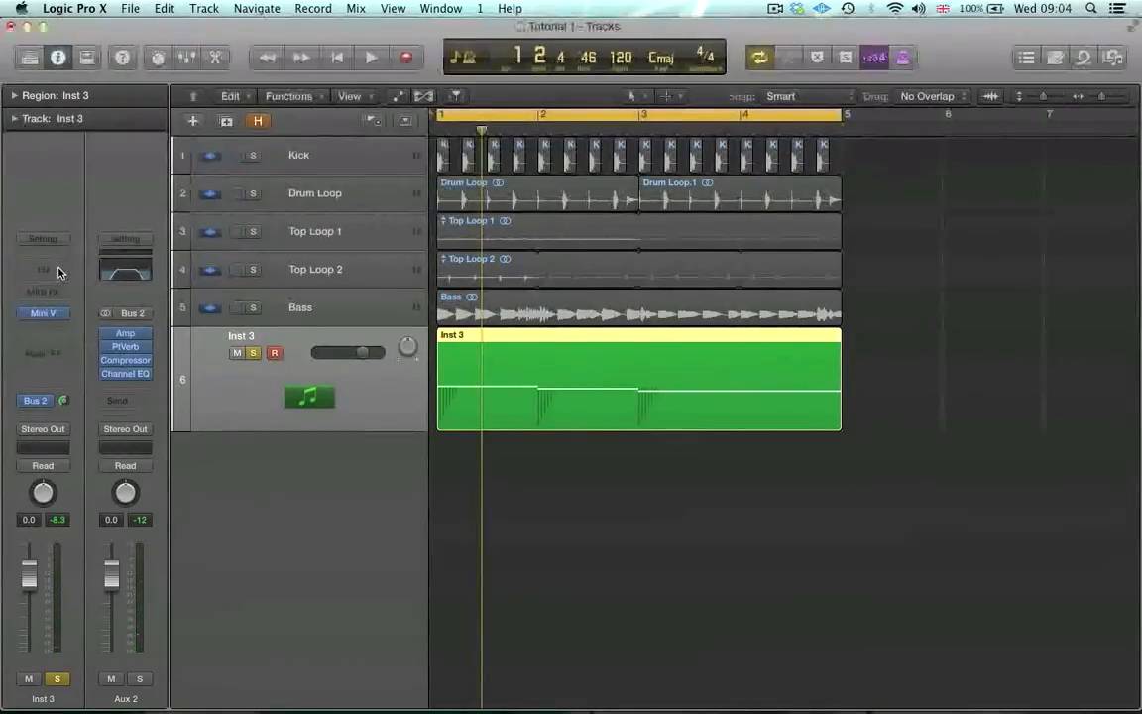
click(39, 331)
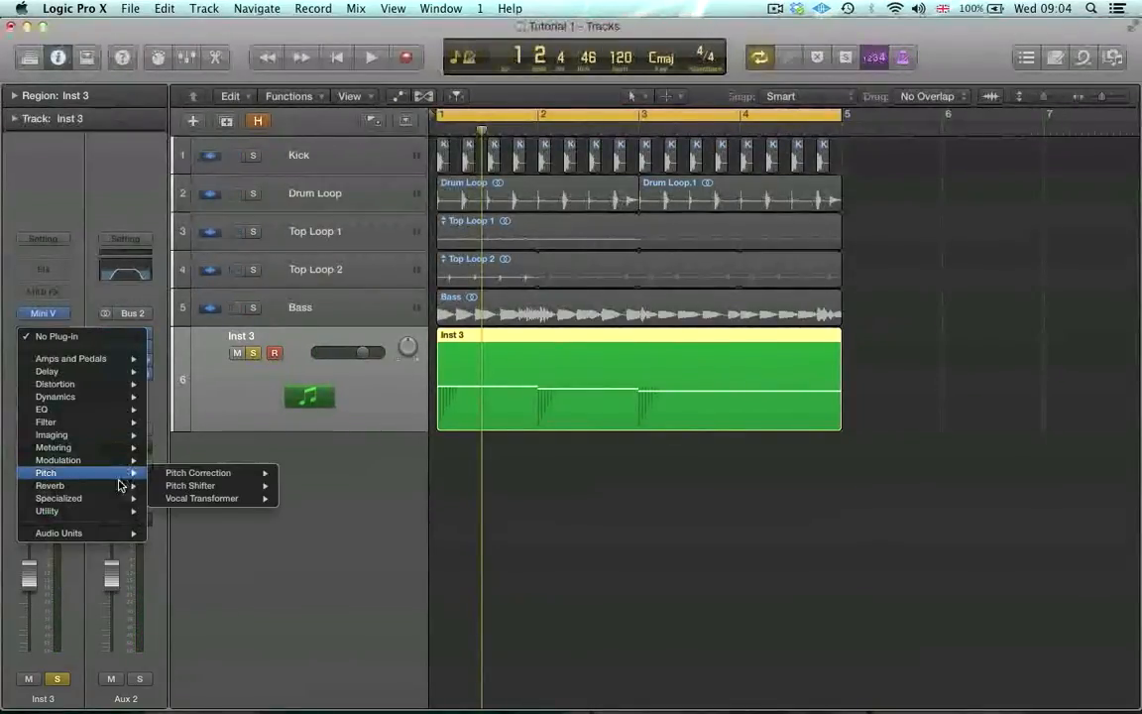
mouse_move(129, 486)
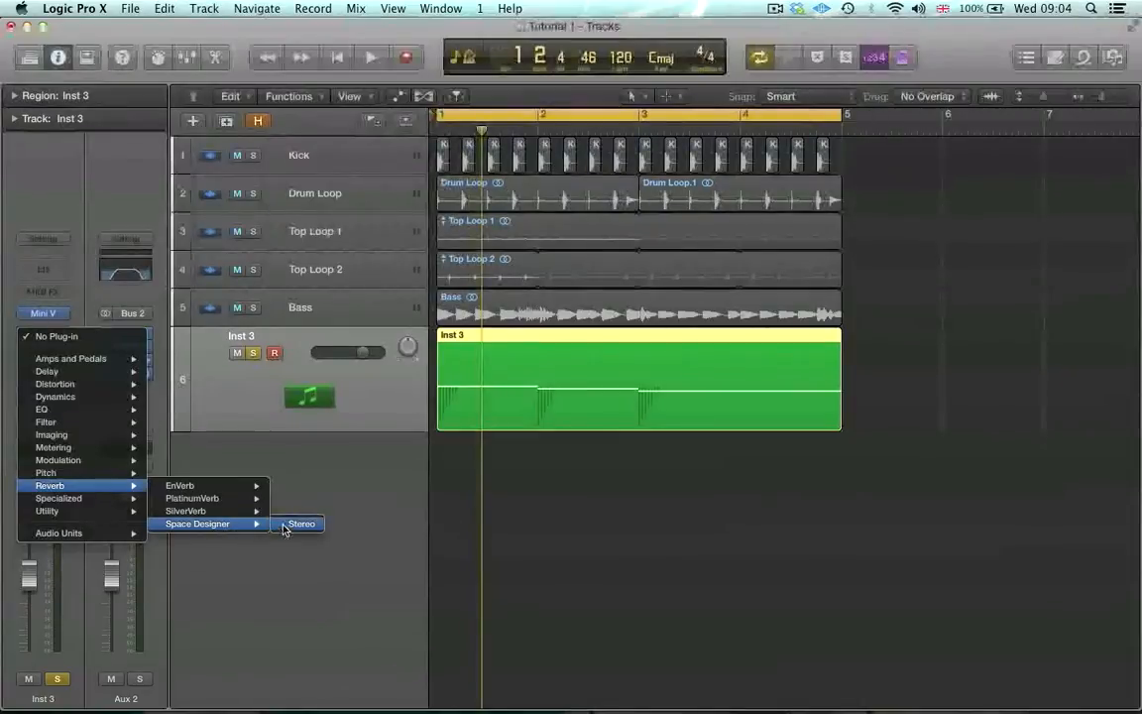
click(300, 523)
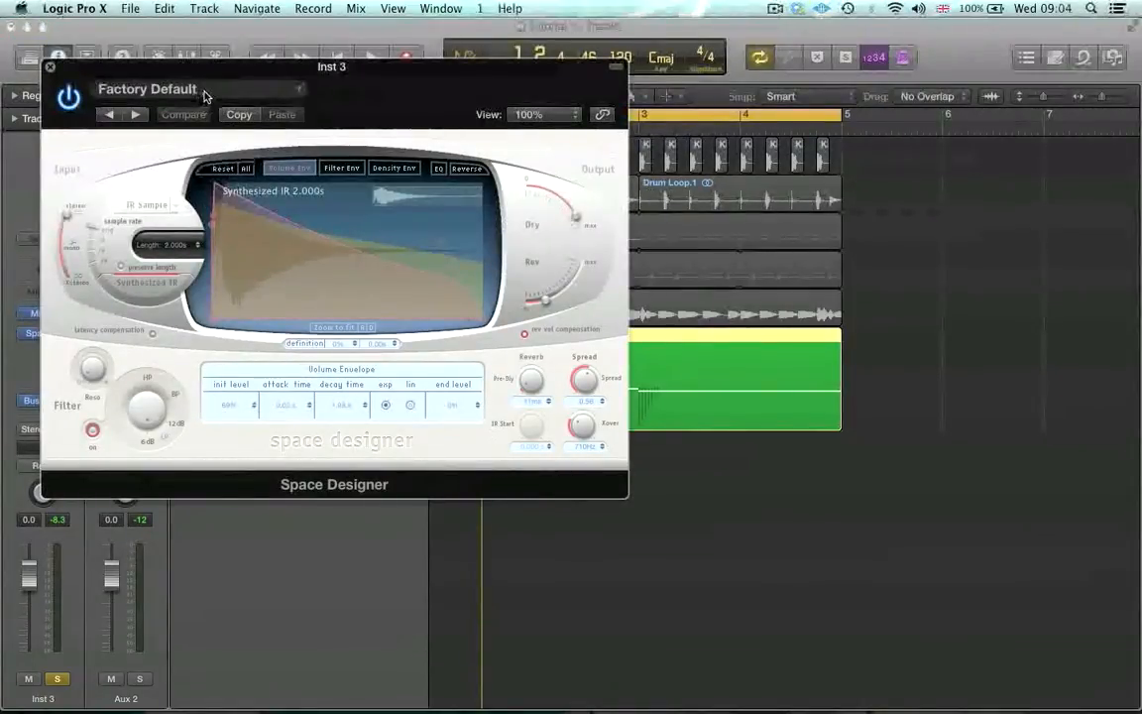
Load Space Designer's 1.5s_Large String Chamber setting from the Piano & String Reverbs category
click(206, 91)
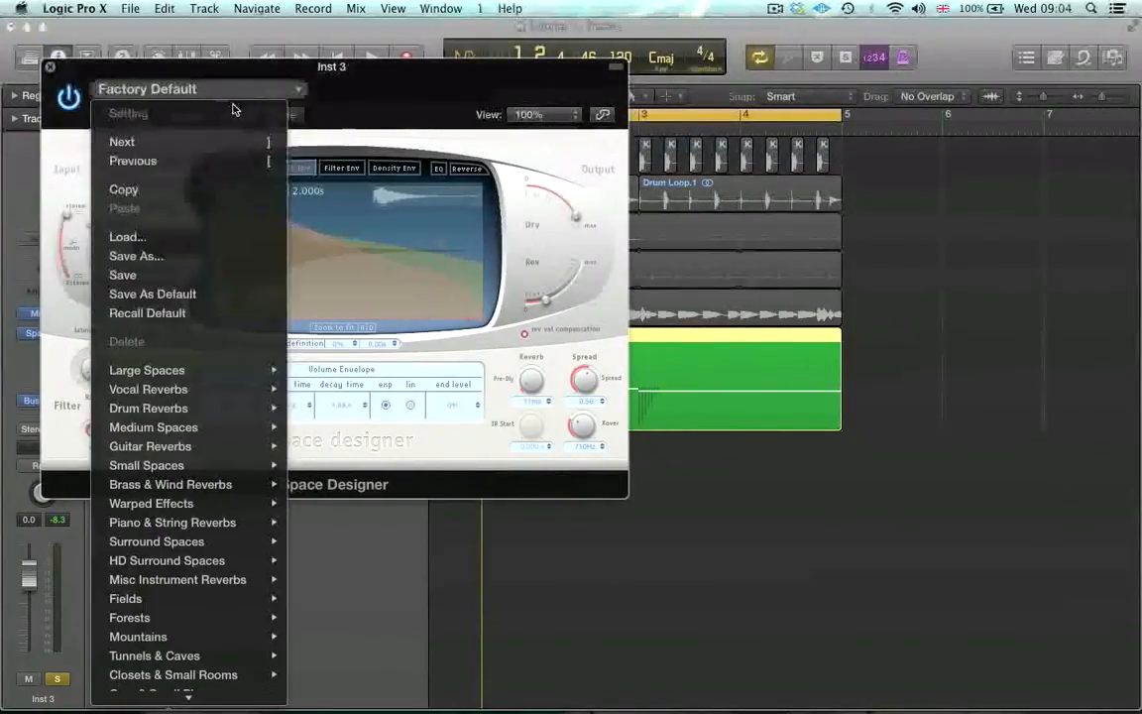
mouse_move(186, 448)
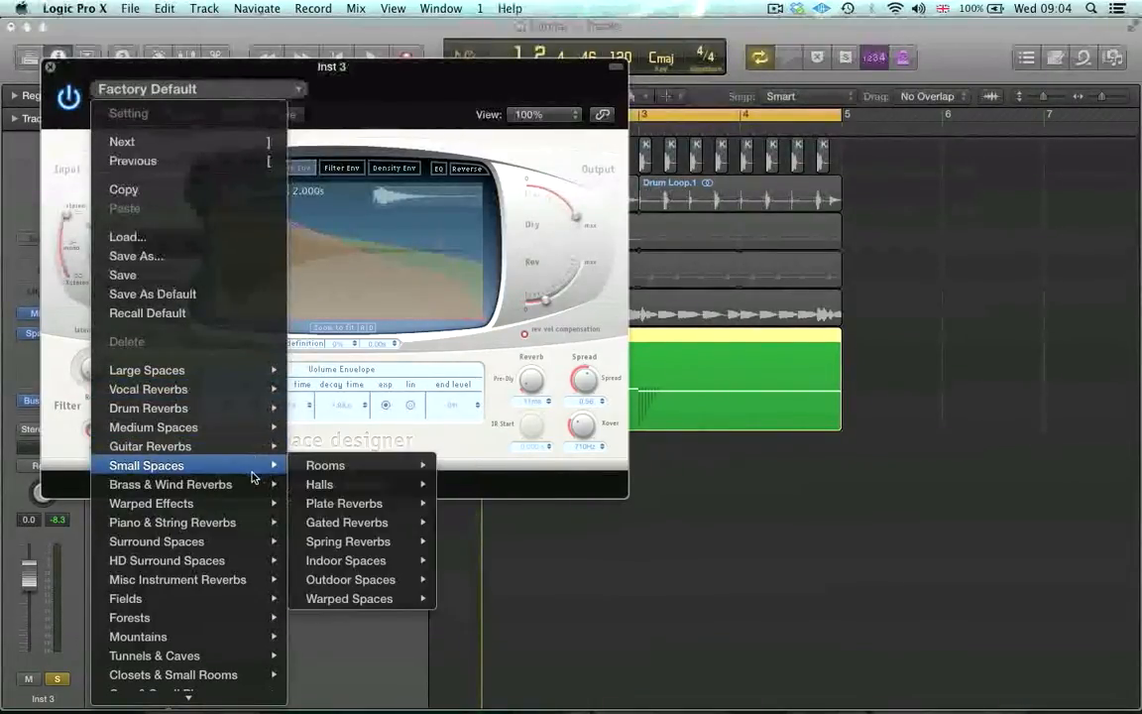
mouse_move(238, 511)
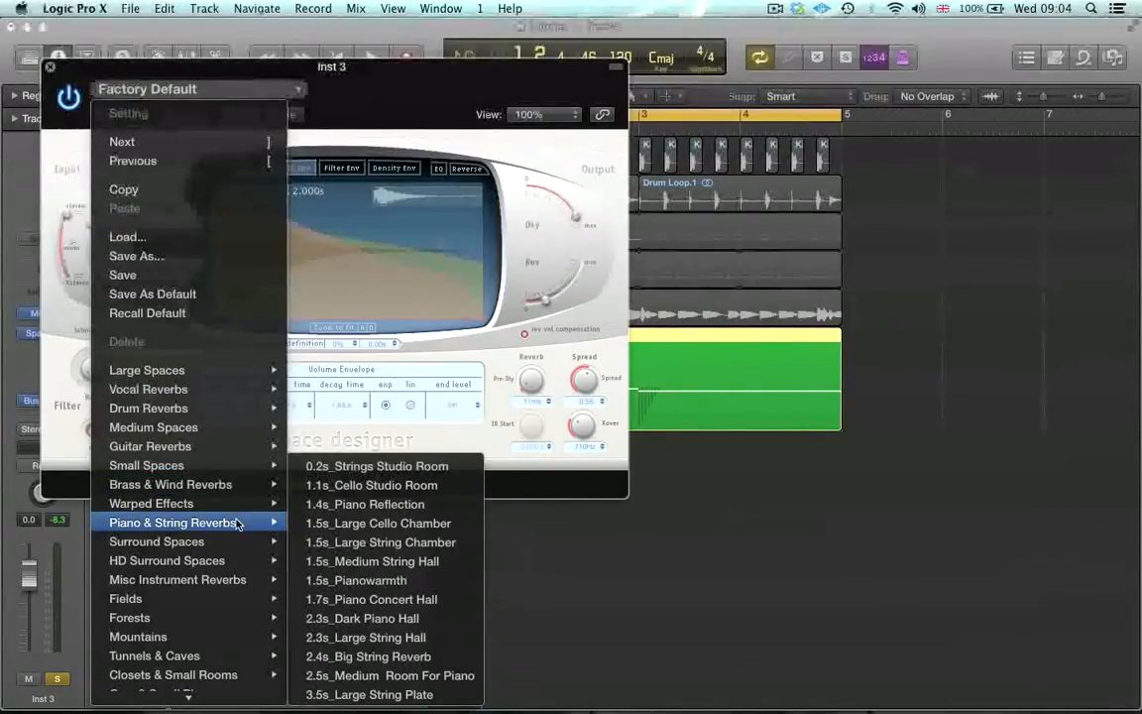
click(349, 544)
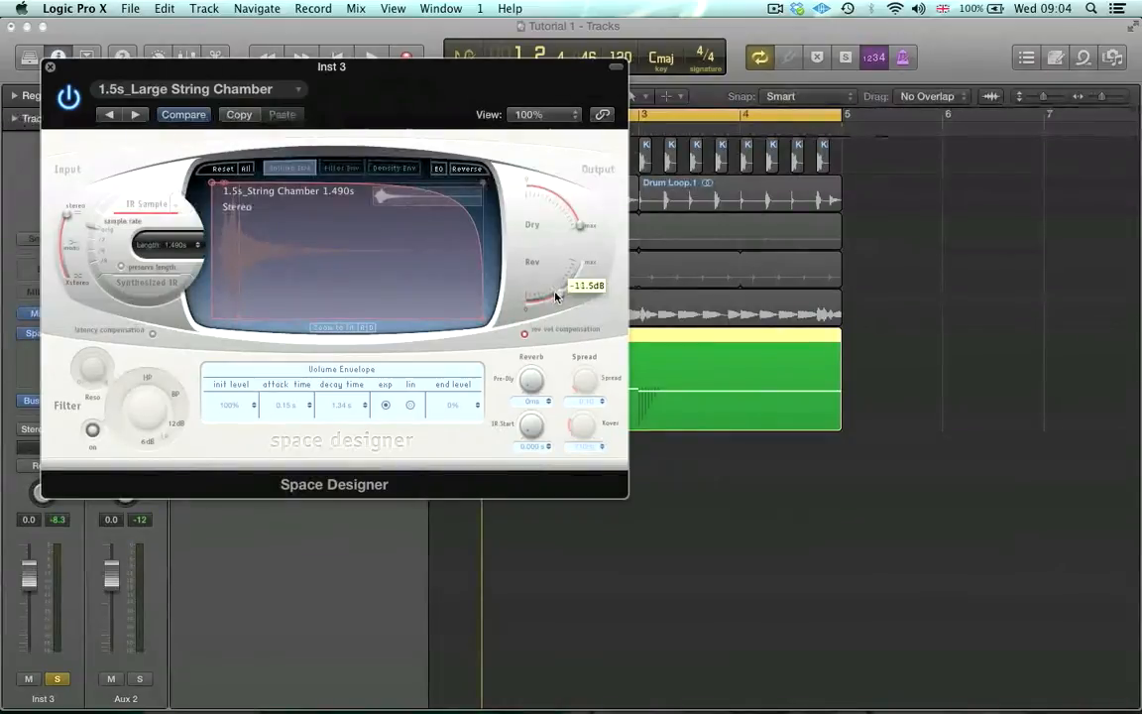
Set Space Designer's EQ low shelf to 120 Hz and -24 dB, and fine-tune its reverb output level during playback
click(439, 169)
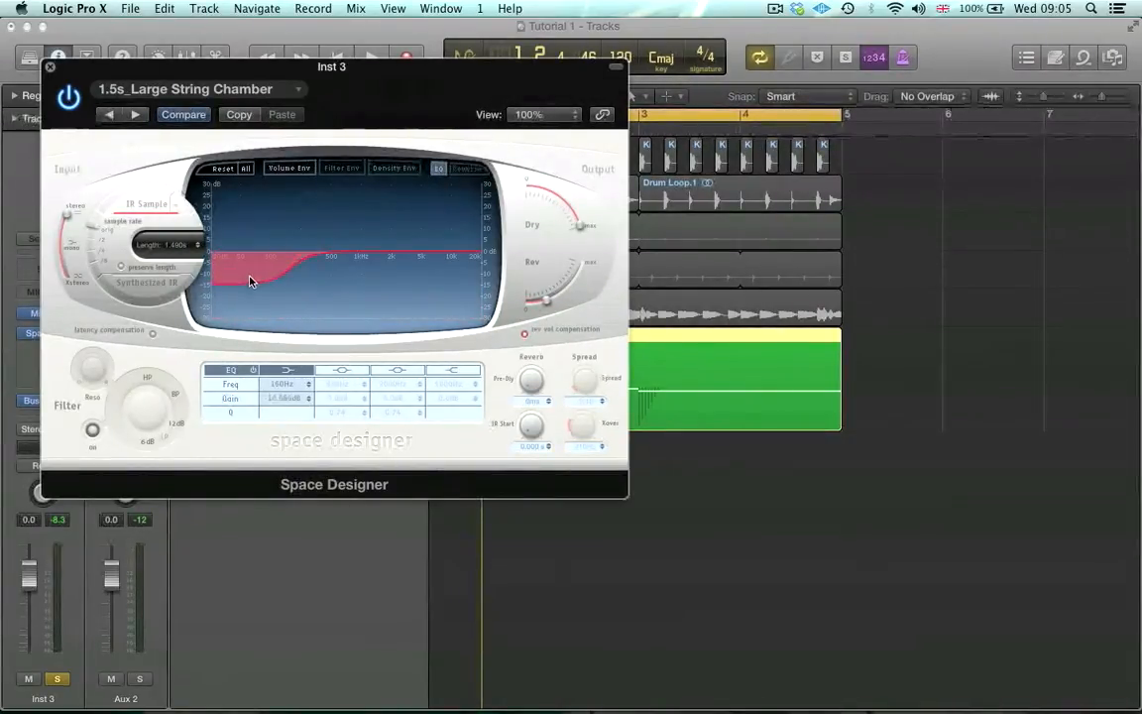
drag(249, 282, 238, 304)
key(space)
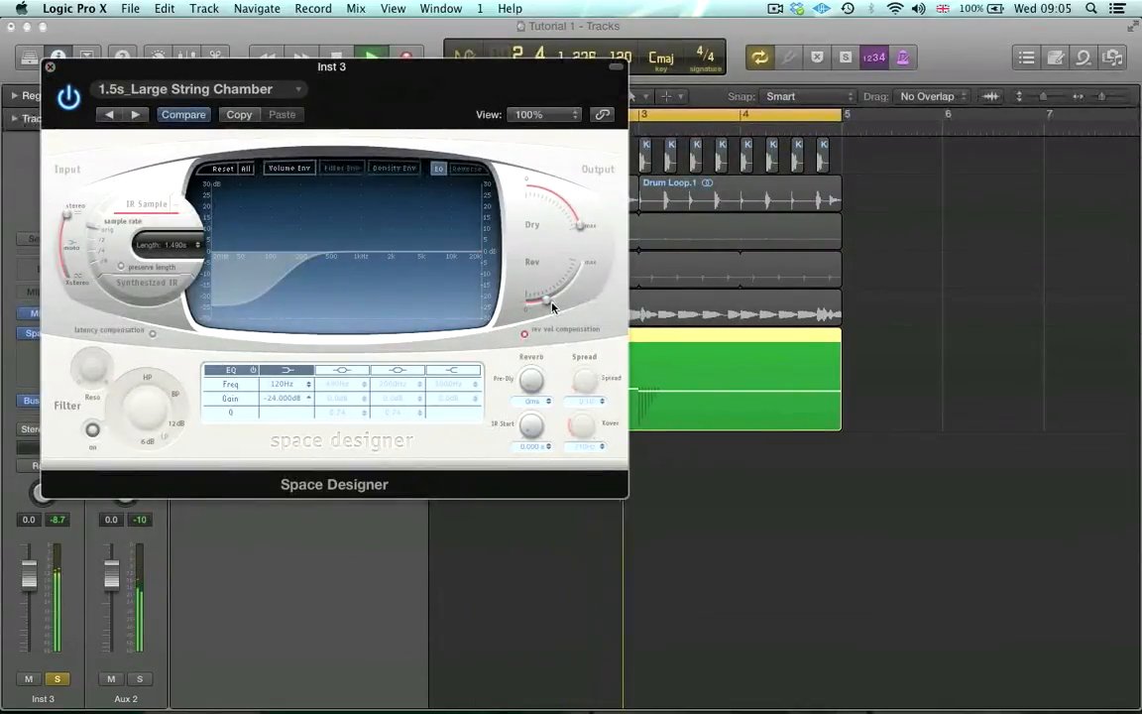
drag(553, 307, 554, 301)
click(50, 66)
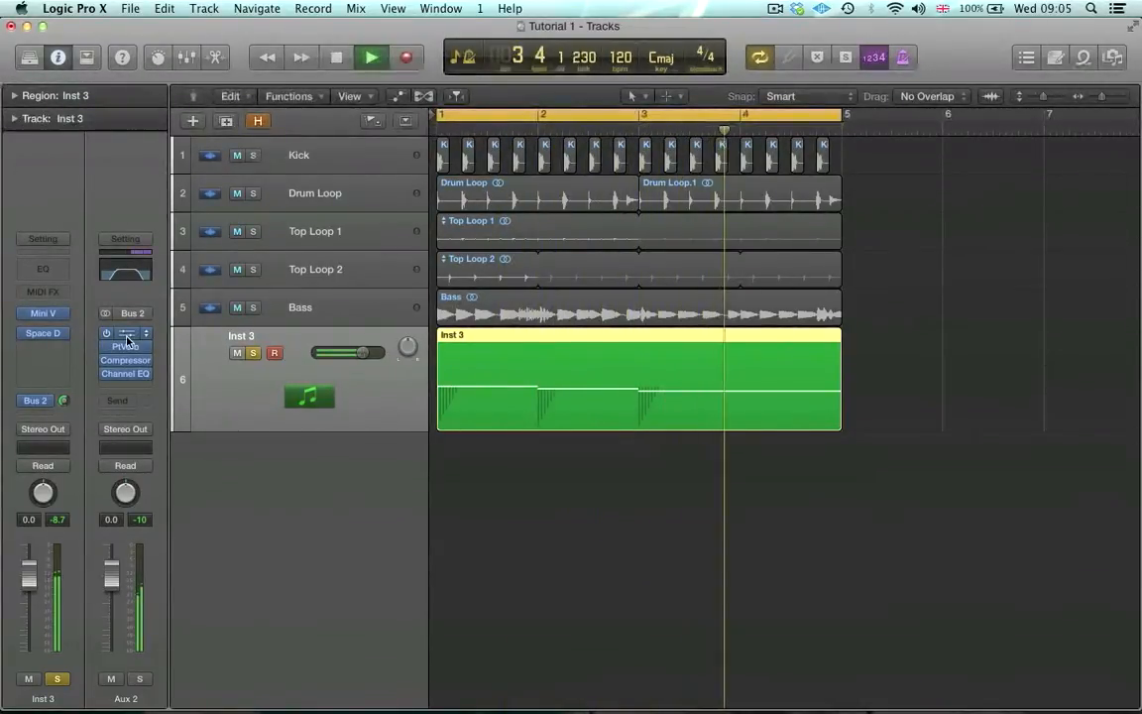
key(space)
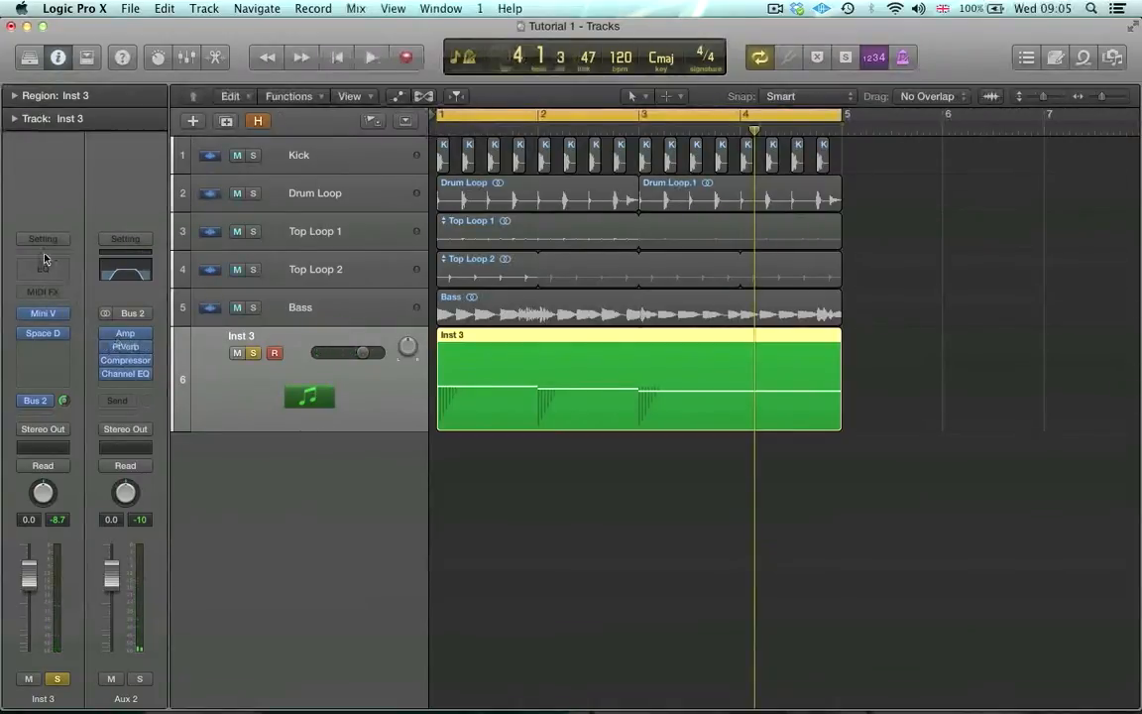
Add a Channel EQ to Inst 3 with its low cut enabled at 71 Hz
click(43, 259)
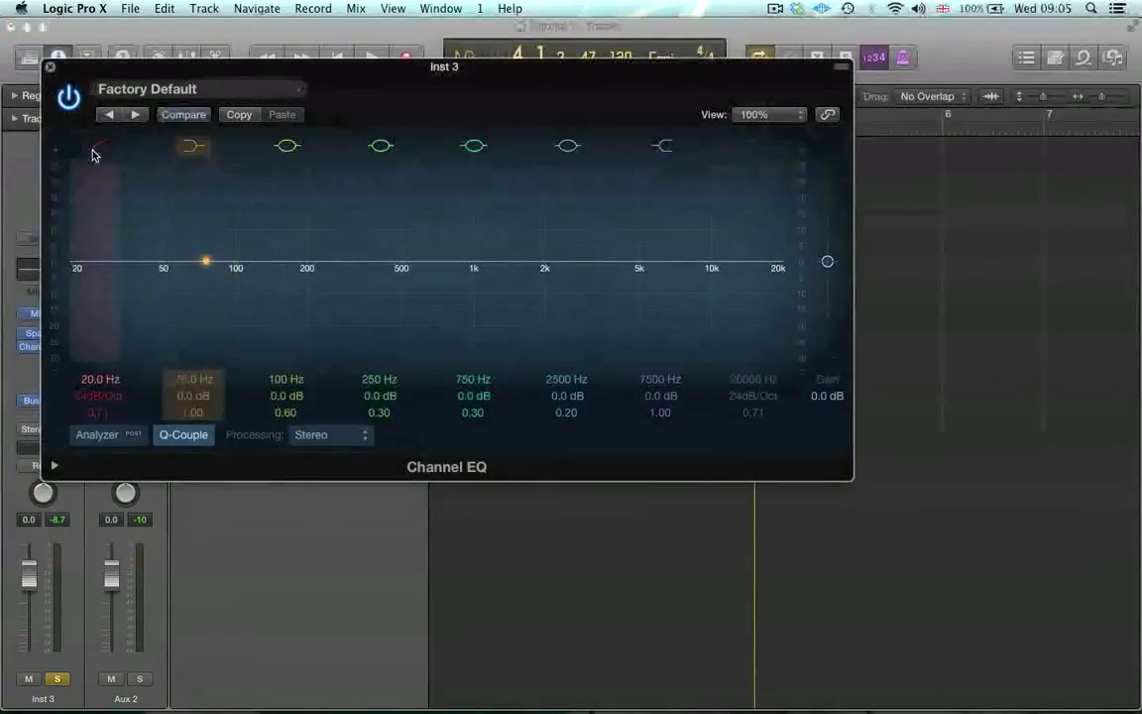
click(95, 151)
drag(71, 268, 185, 268)
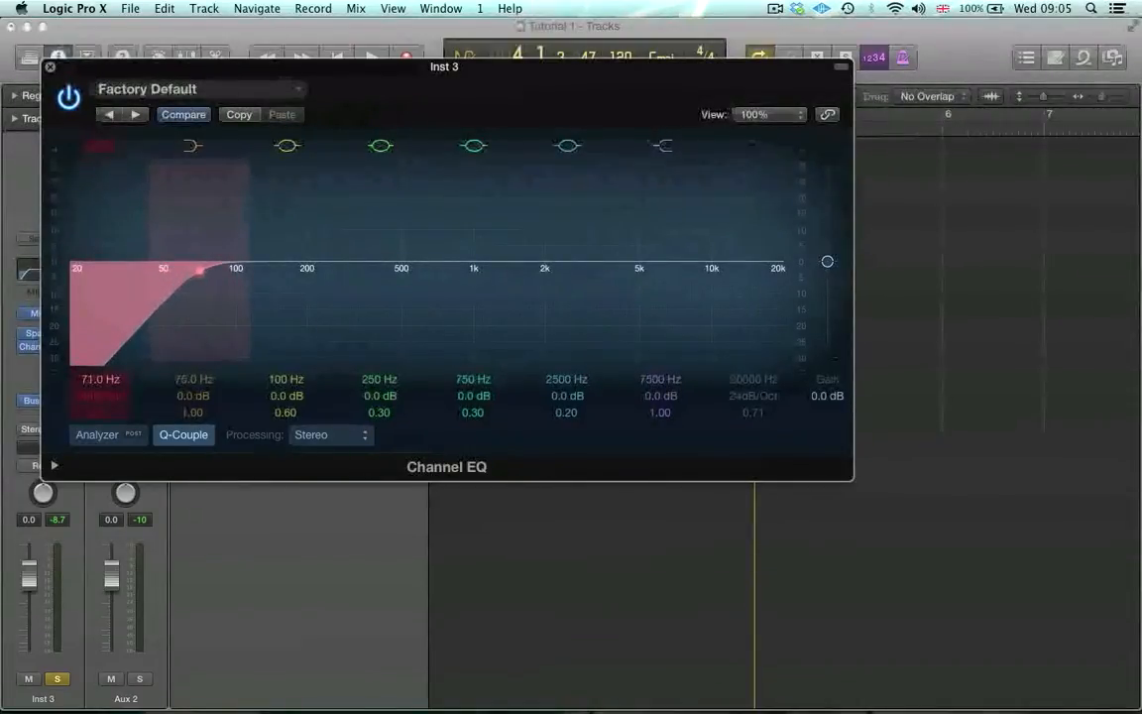
click(52, 71)
Unsolo Inst 3 and lower its volume to -5.6 dB while playing the full loop
key(space)
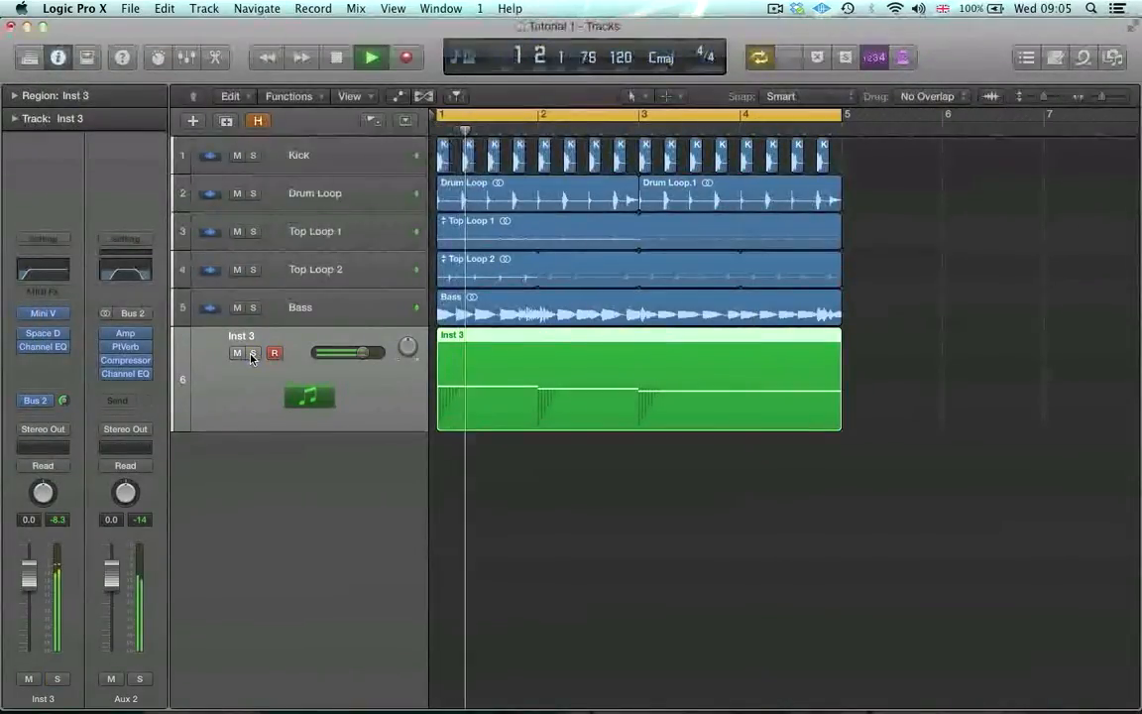
drag(29, 575, 29, 596)
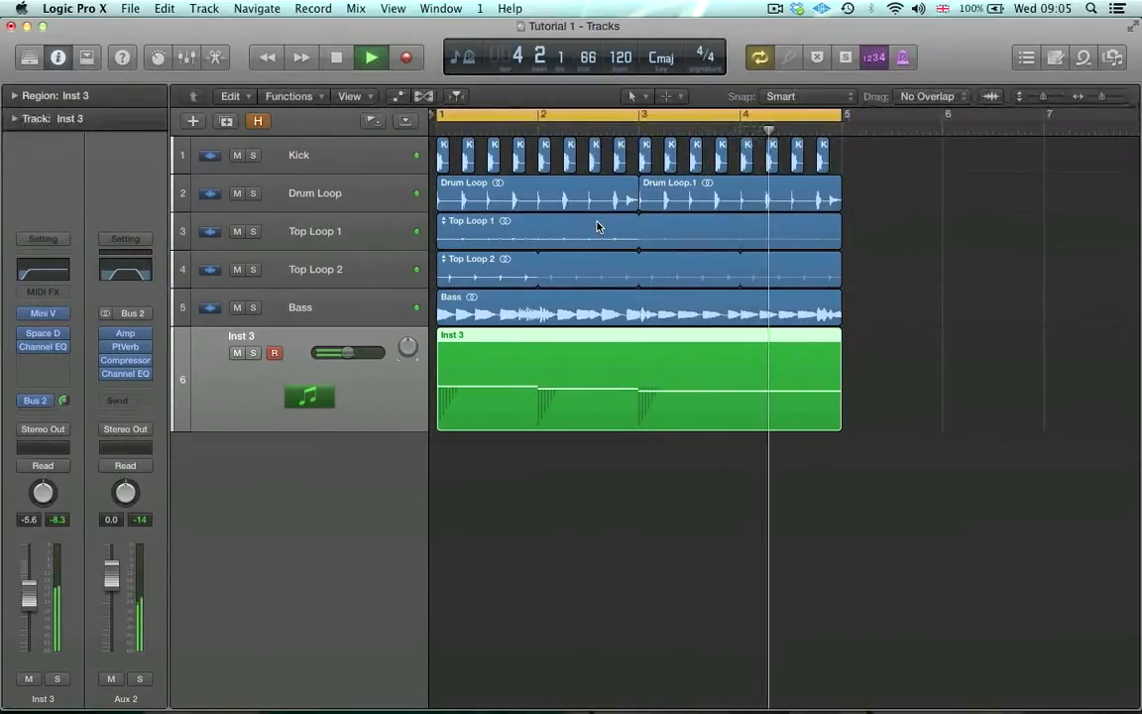
key(space)
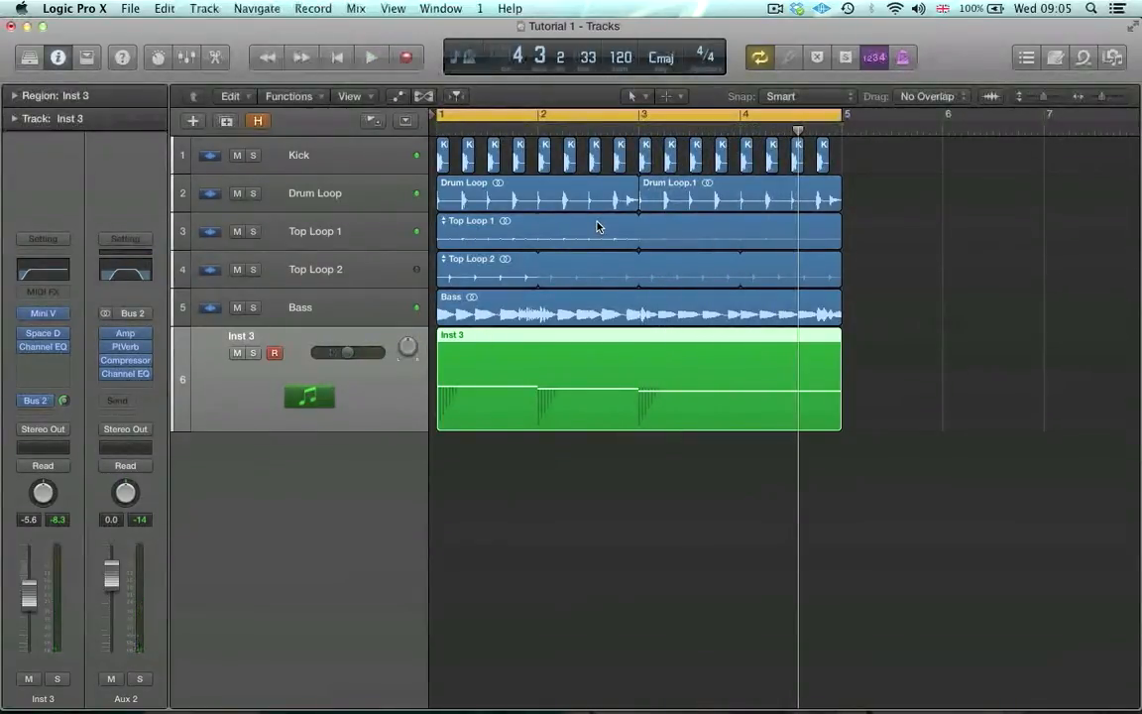